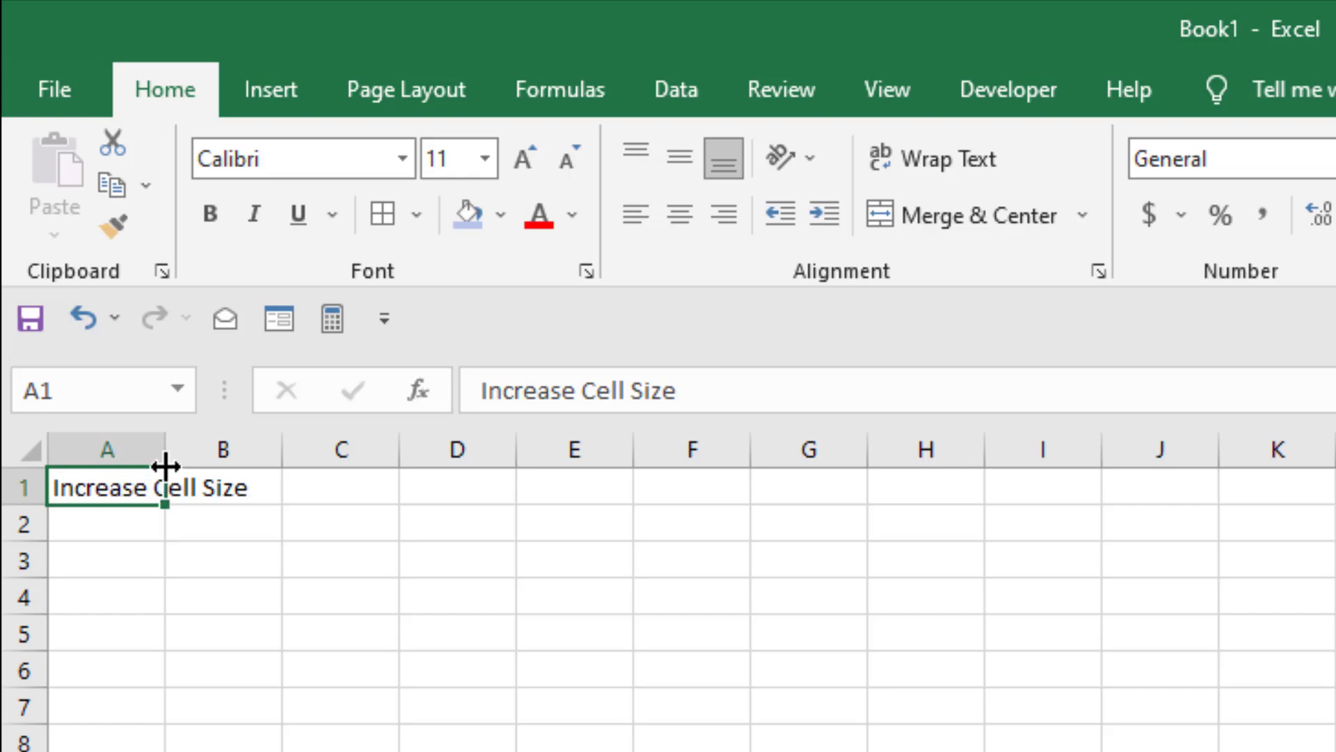
Step: Drag column A wider to fit 'Increase Cell Size', and undo a trial row 1 height drag
drag(165, 465, 258, 464)
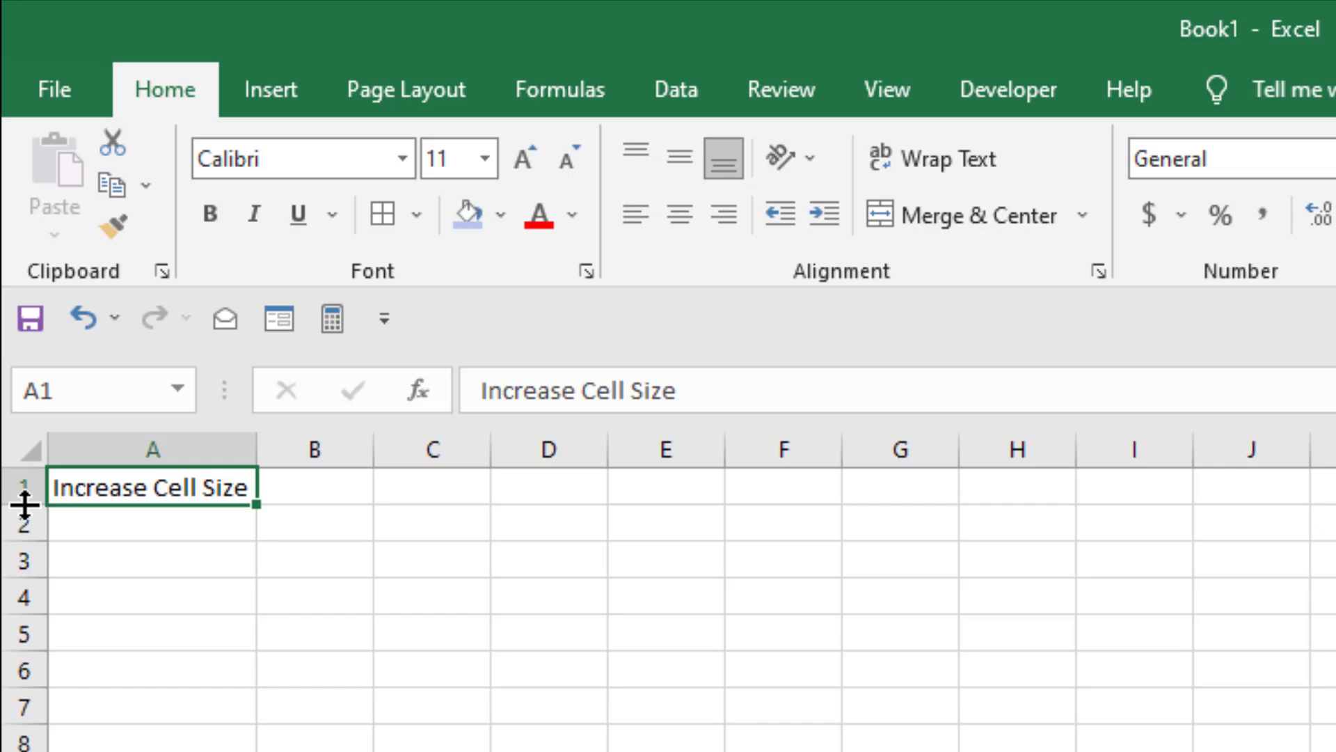
drag(24, 504, 21, 569)
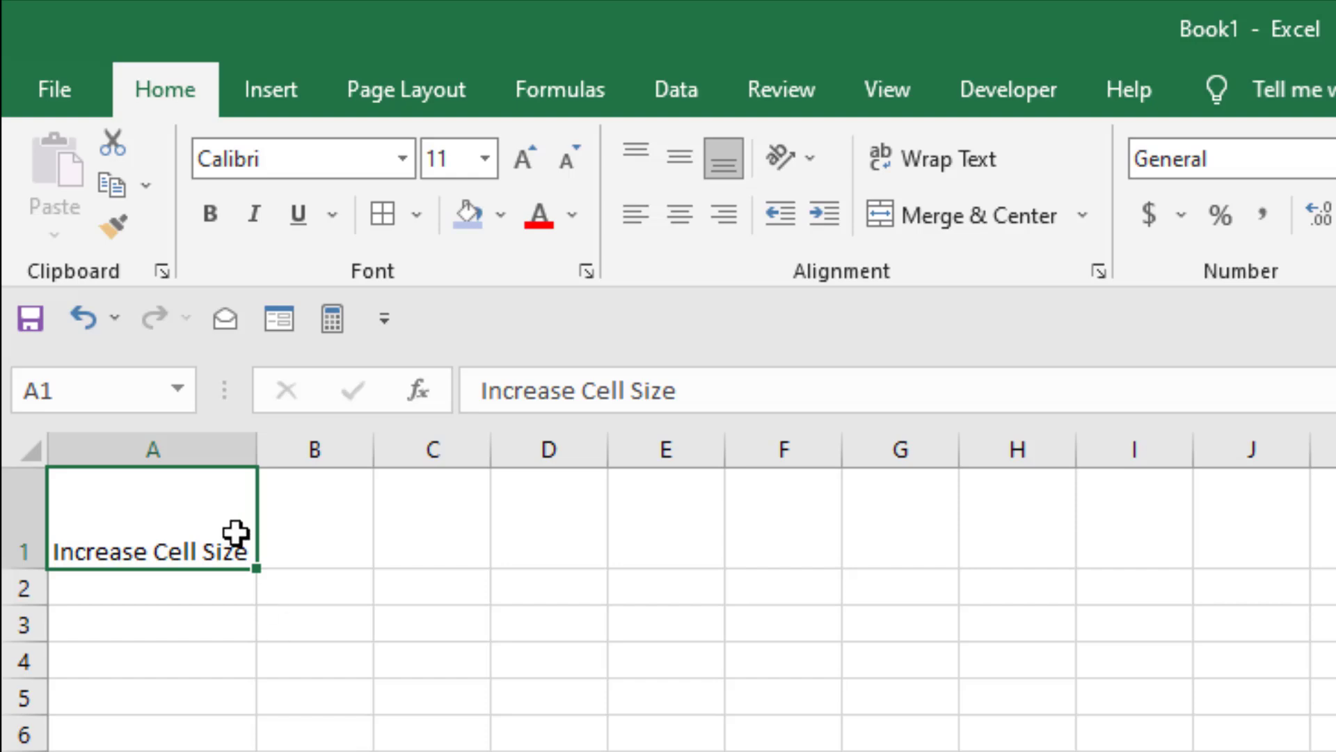
key(ctrl+z)
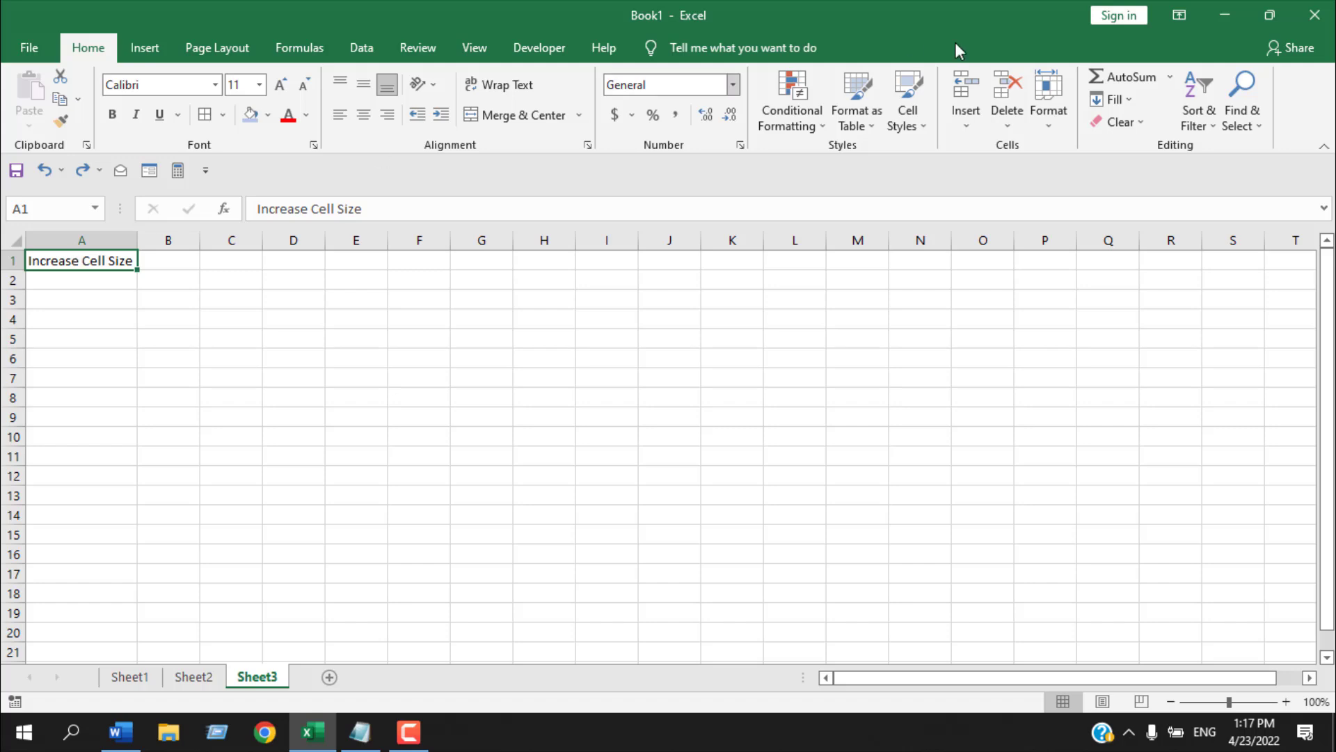
Step: Set row 1's height to 25 through Format > Row Height
click(1048, 101)
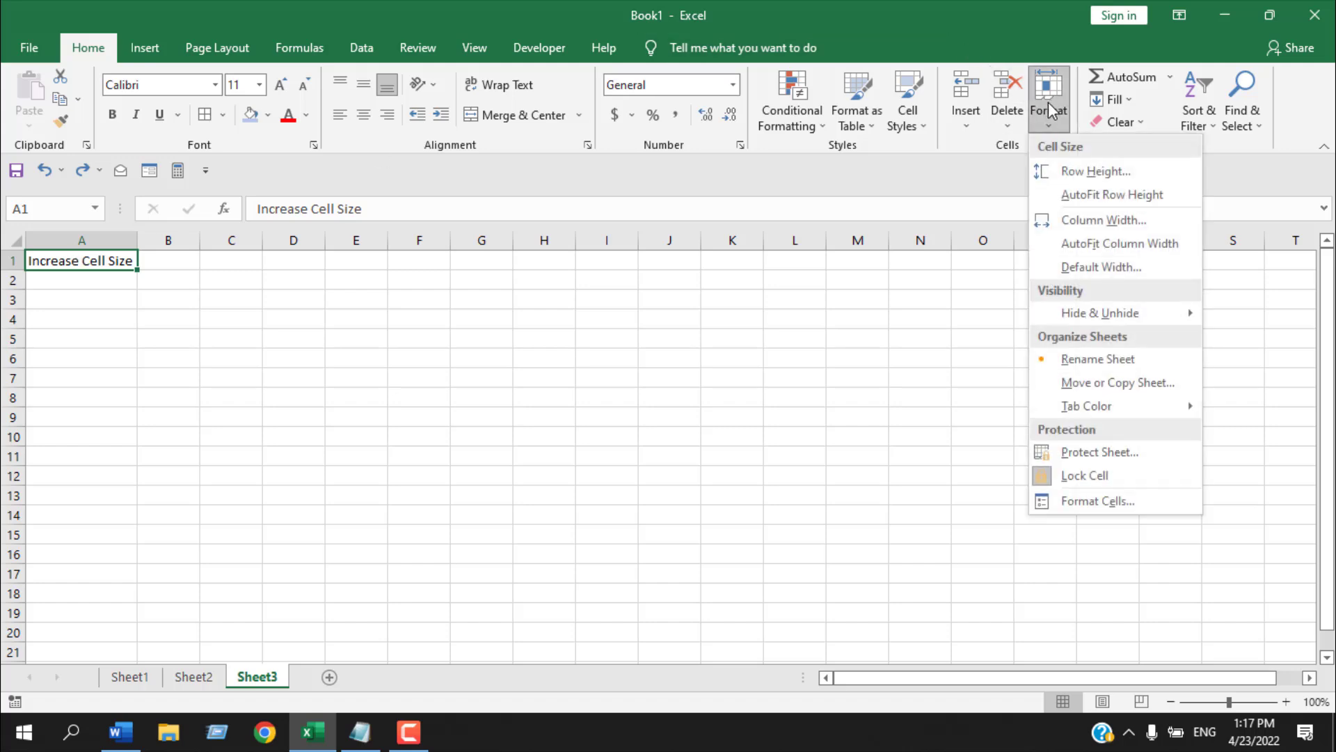
click(1076, 177)
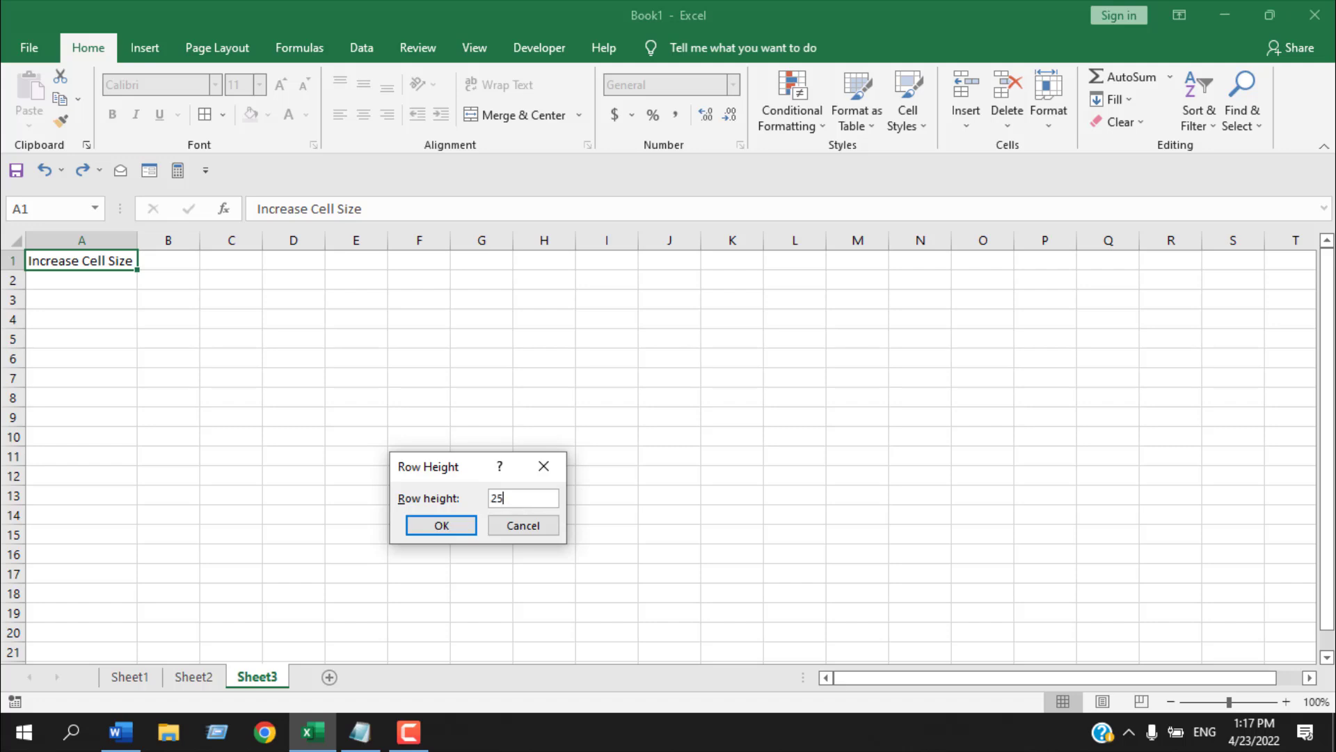
click(448, 529)
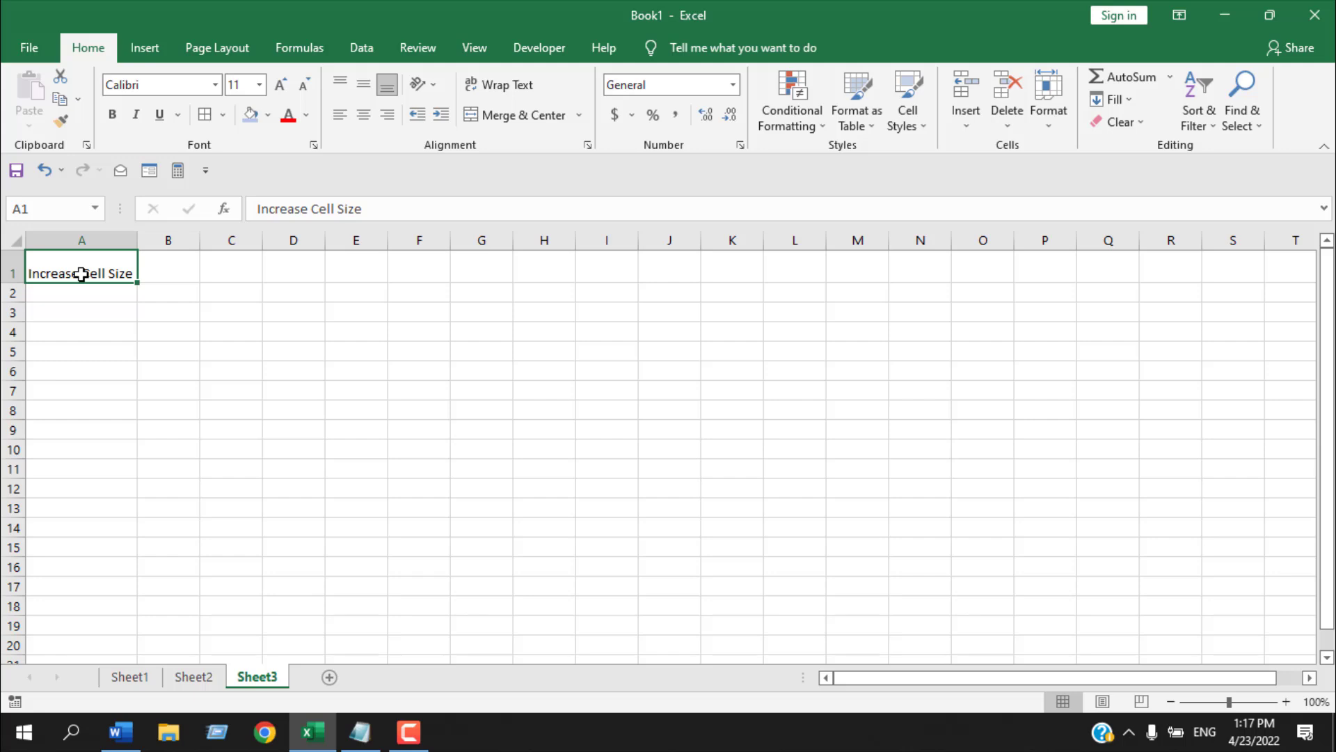
Step: Set column A's width to 25 through Format > Column Width
click(1061, 113)
click(1082, 218)
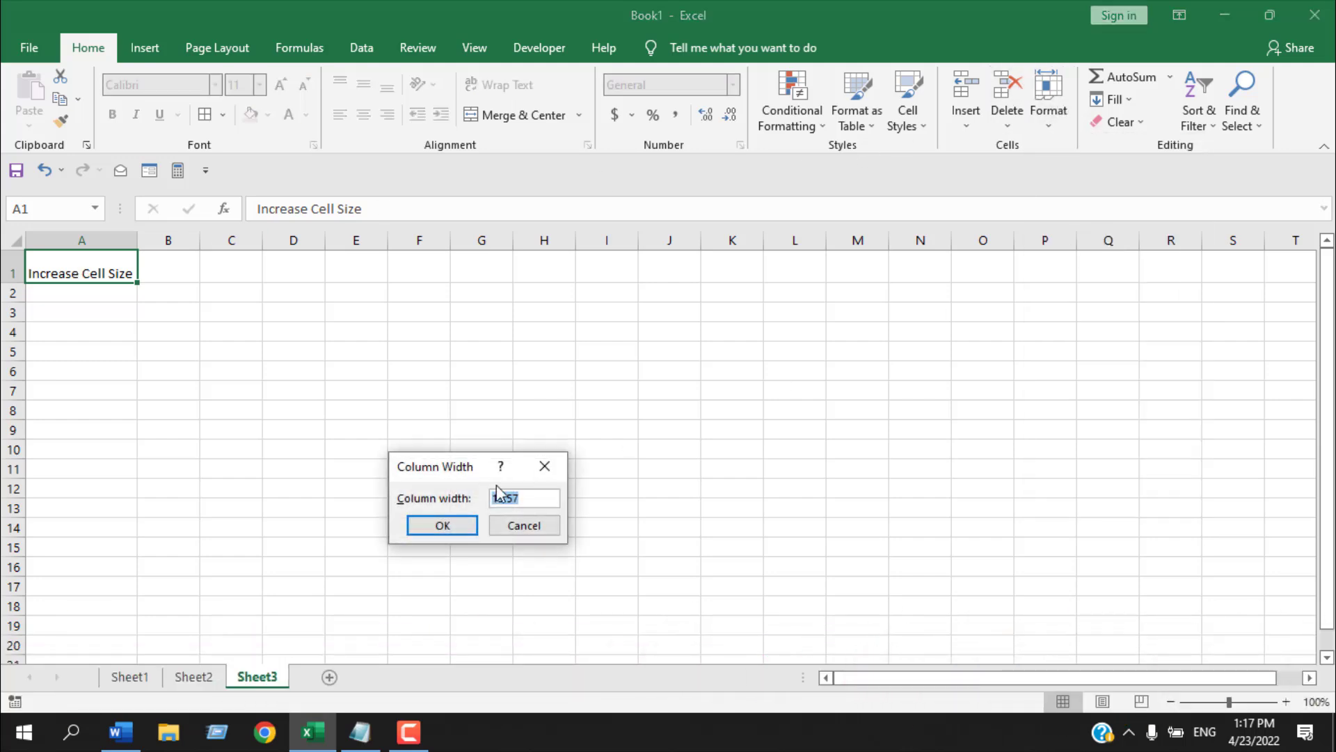
text(25)
click(460, 531)
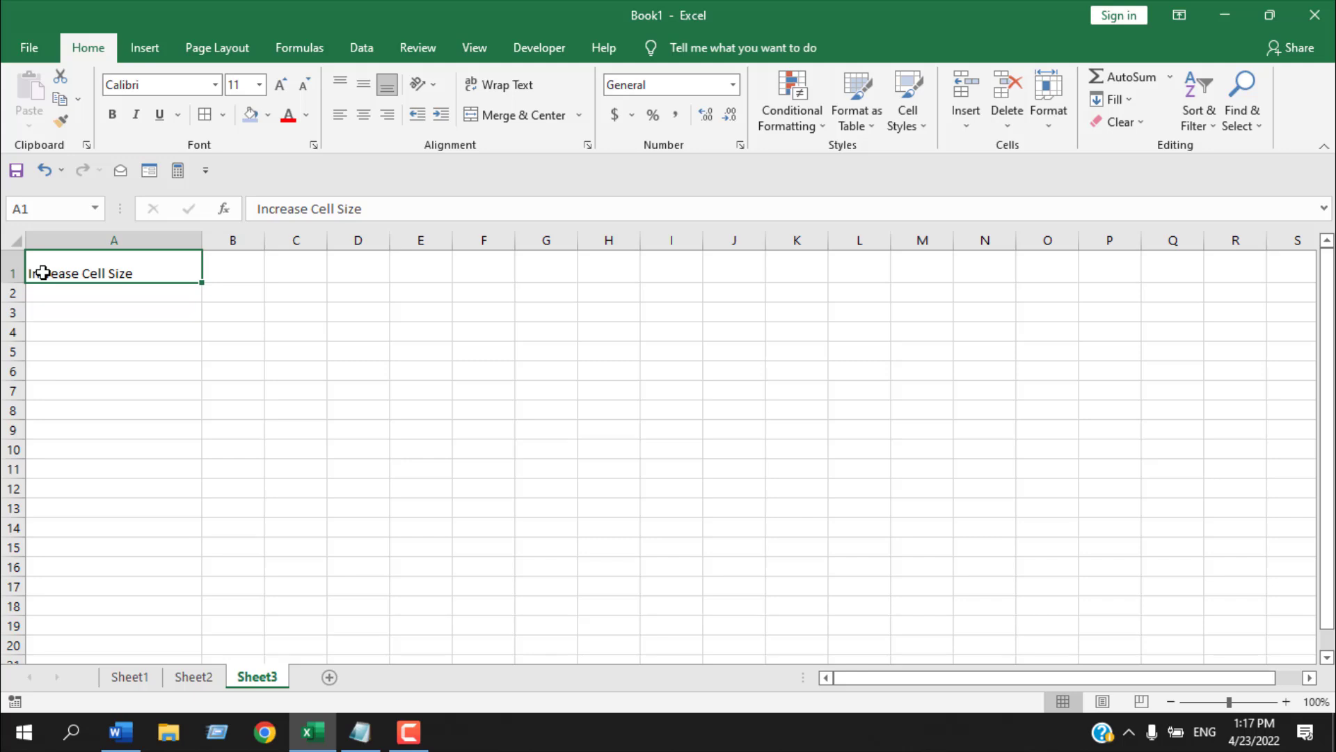
Step: Set row 1's height back to 15 from its row-header shortcut menu
click(5, 271)
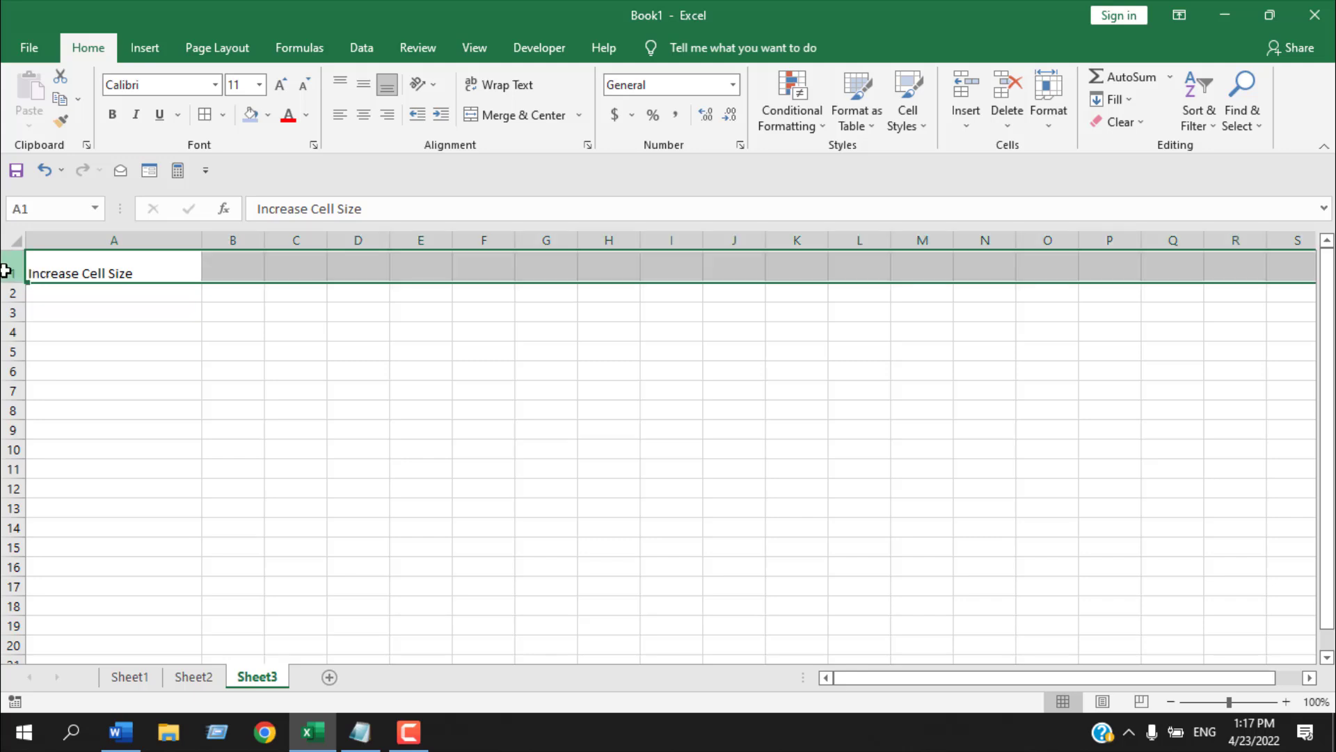
right_click(79, 274)
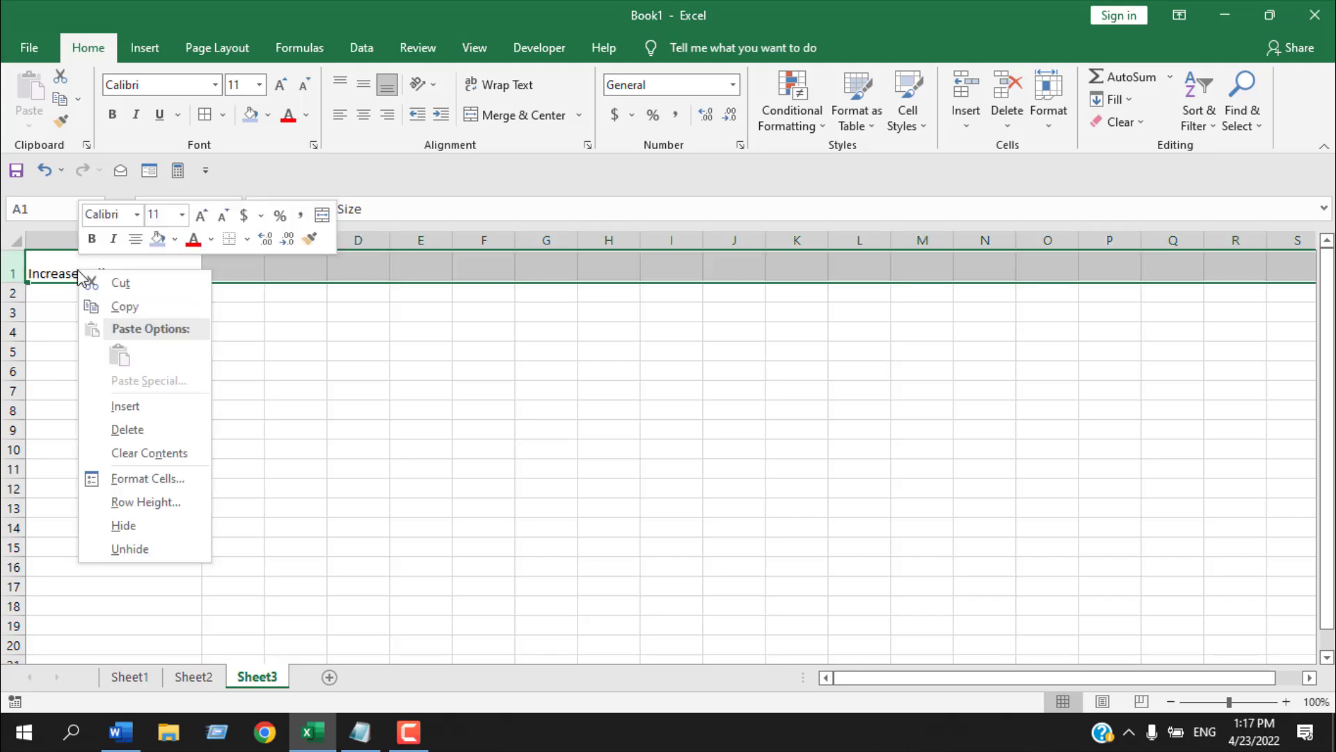
click(146, 503)
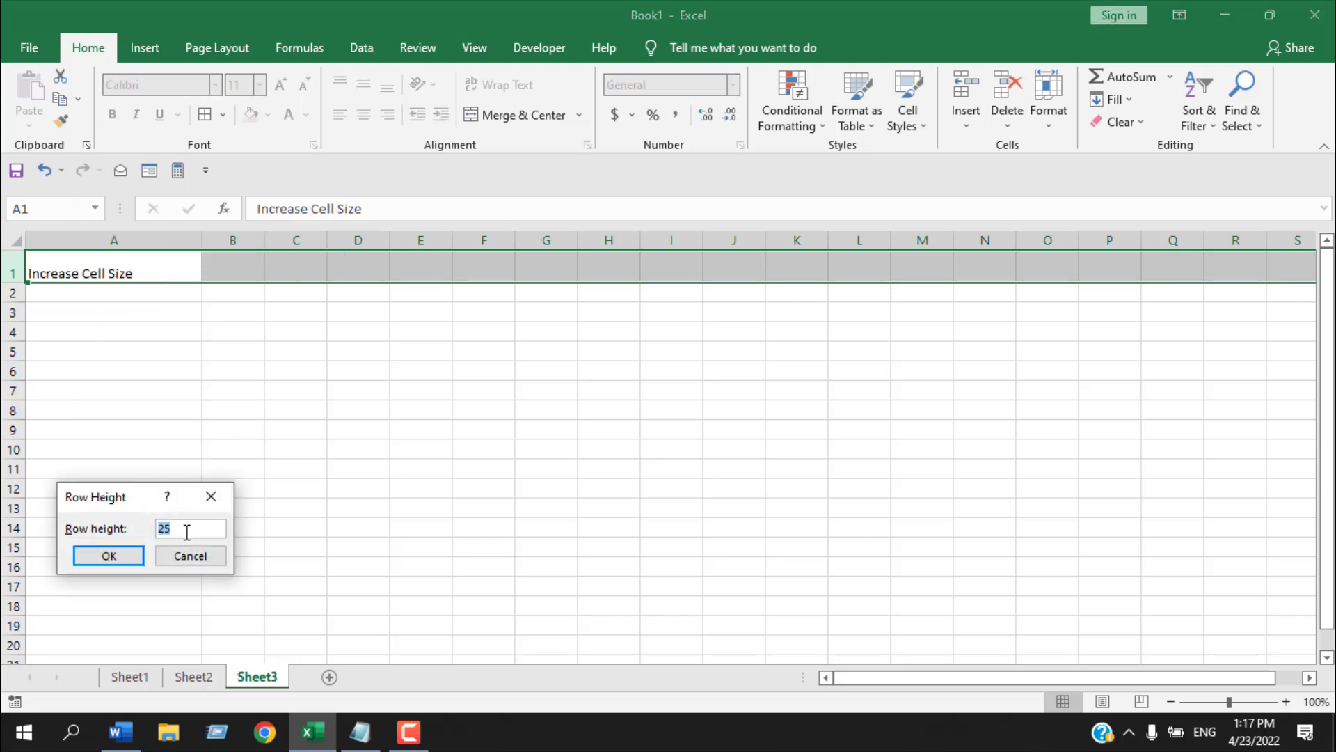
text(15)
click(111, 556)
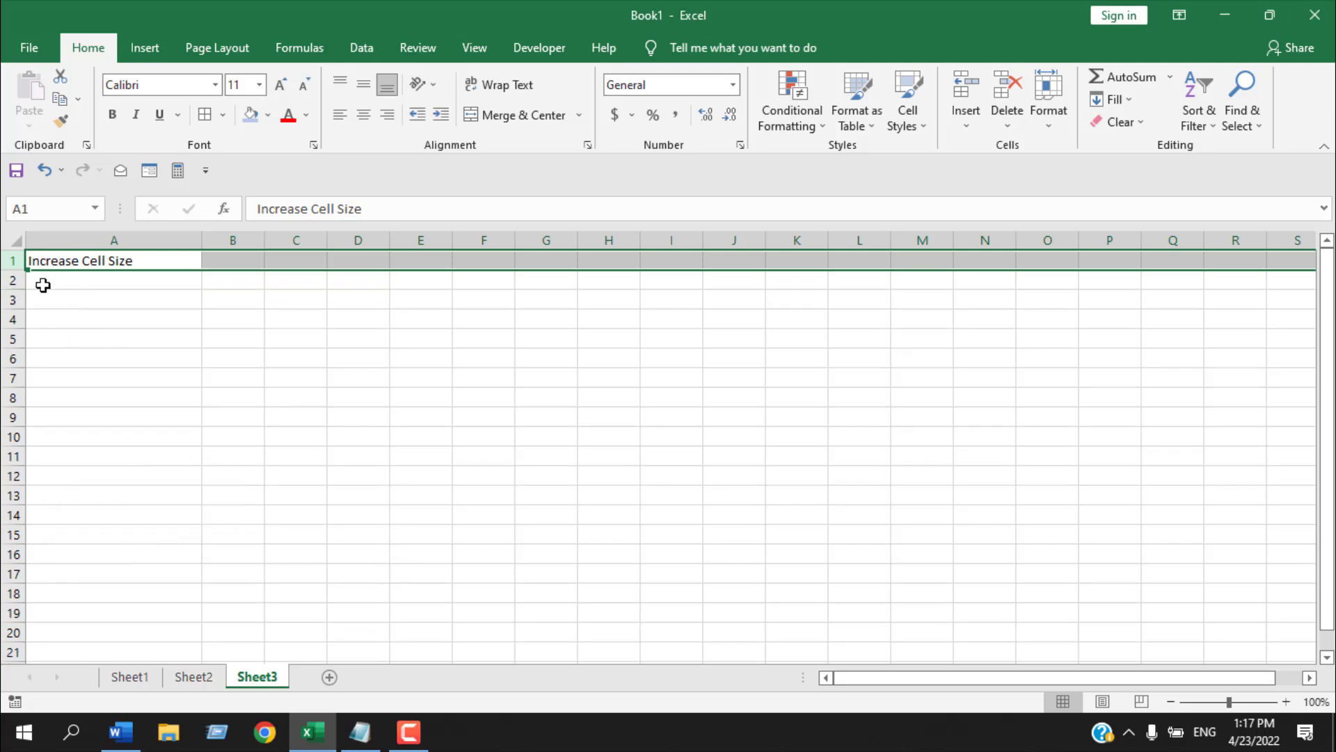
Step: Set column A's width to 20 from its header shortcut menu, then return to A1
click(100, 239)
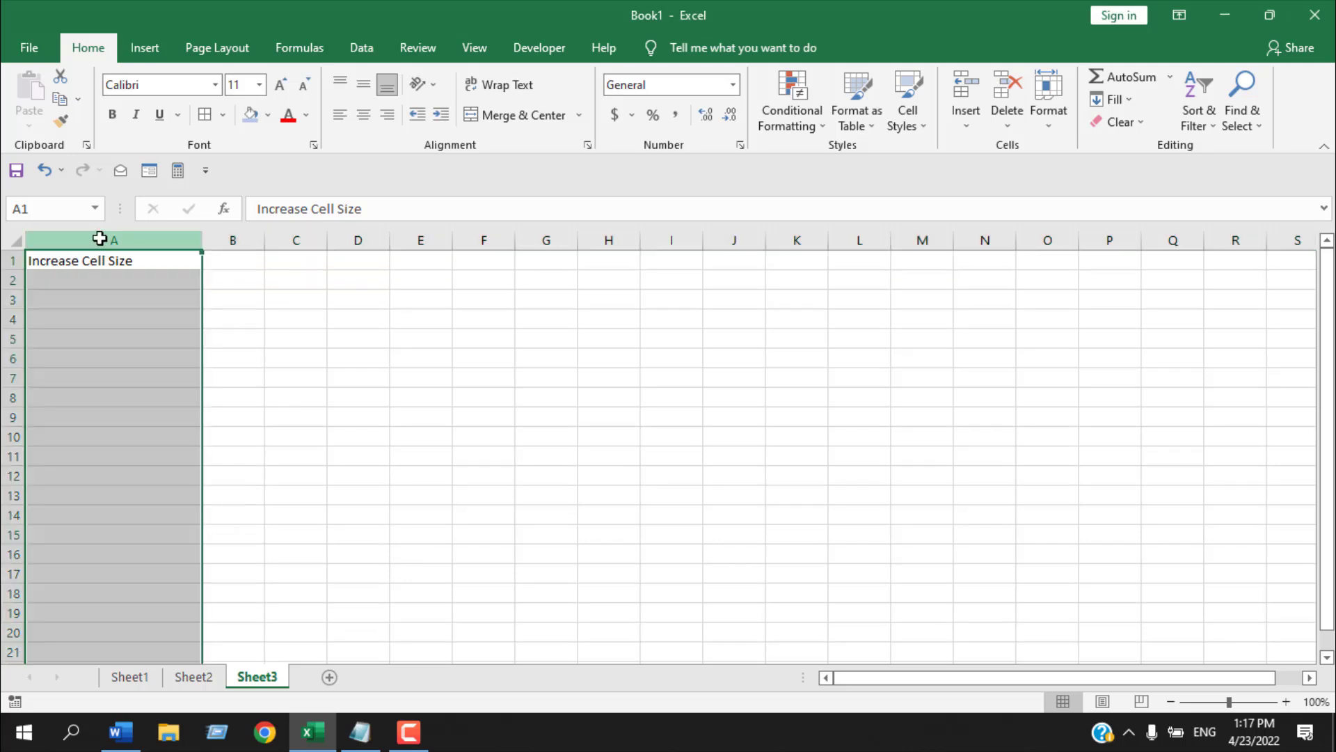
right_click(99, 239)
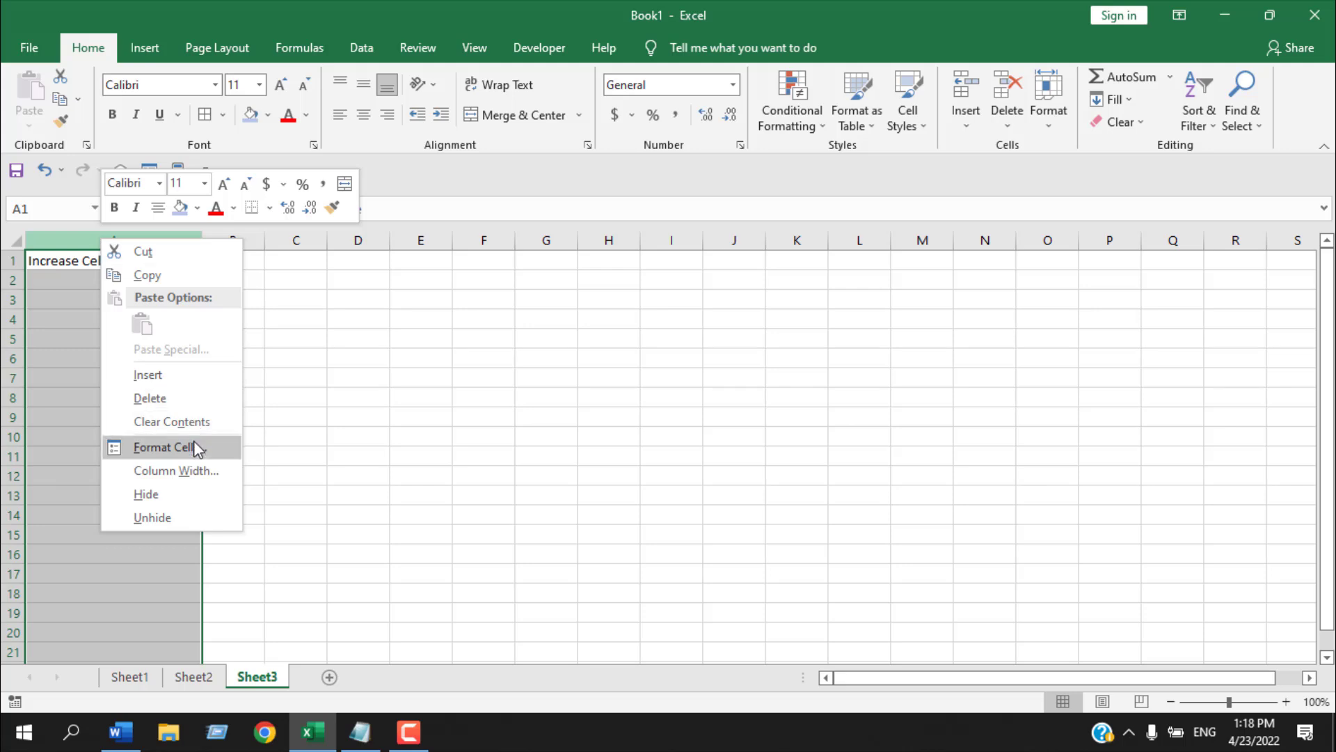
click(189, 461)
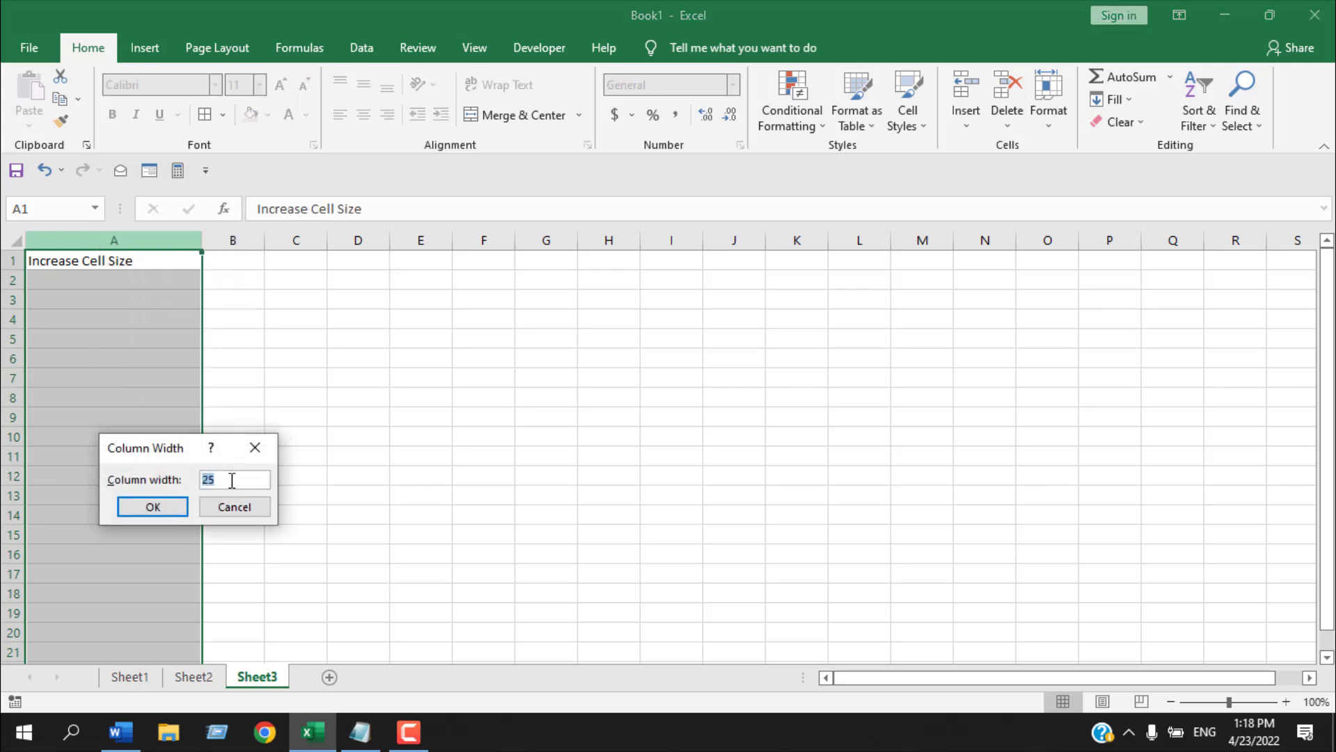
text(20)
click(171, 510)
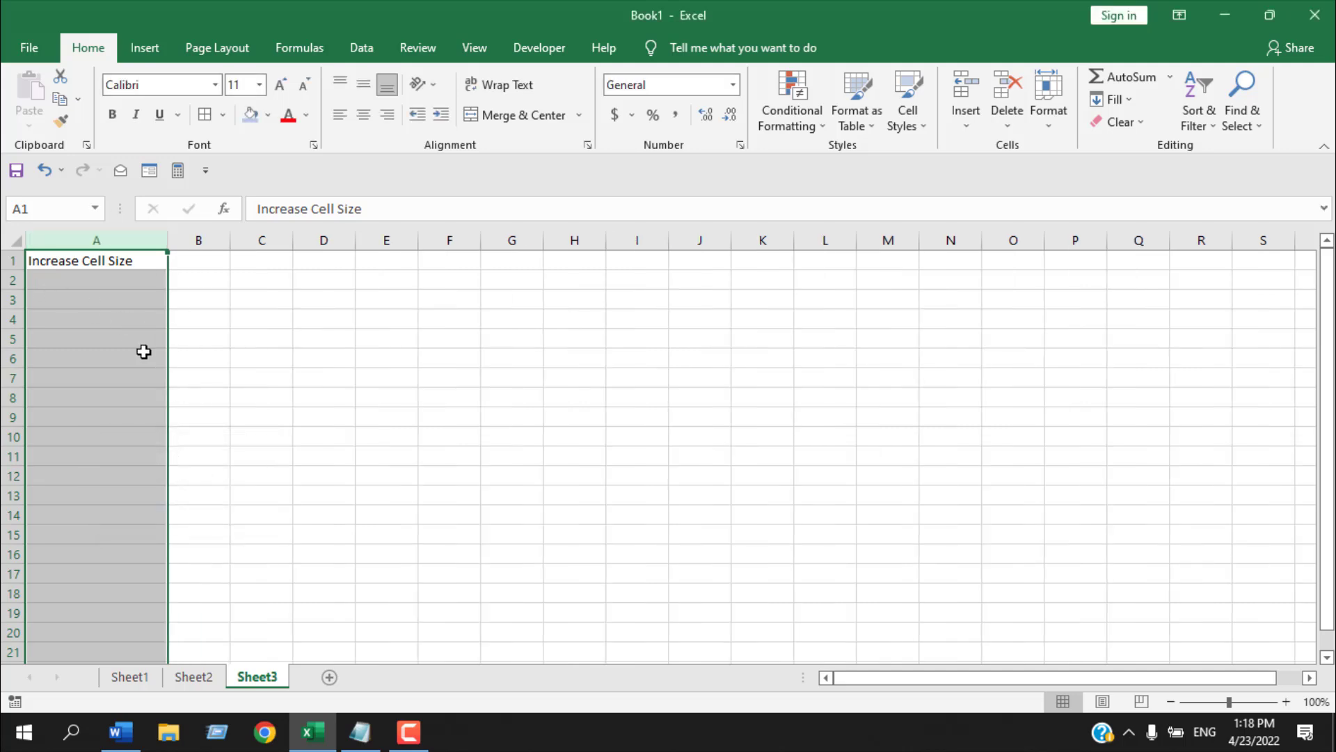
click(117, 267)
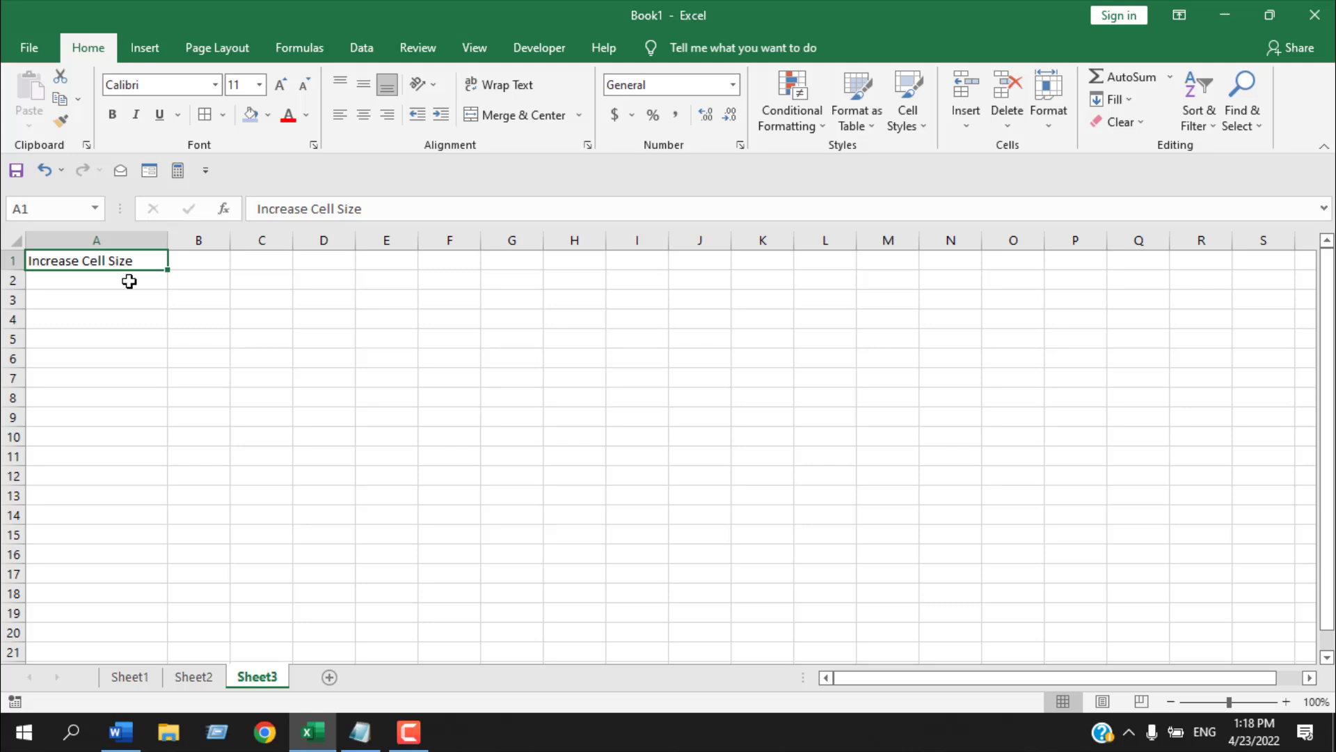
Step: Make row 1 about twice as tall using the Alt, H, O, H row height shortcut
key(alt)
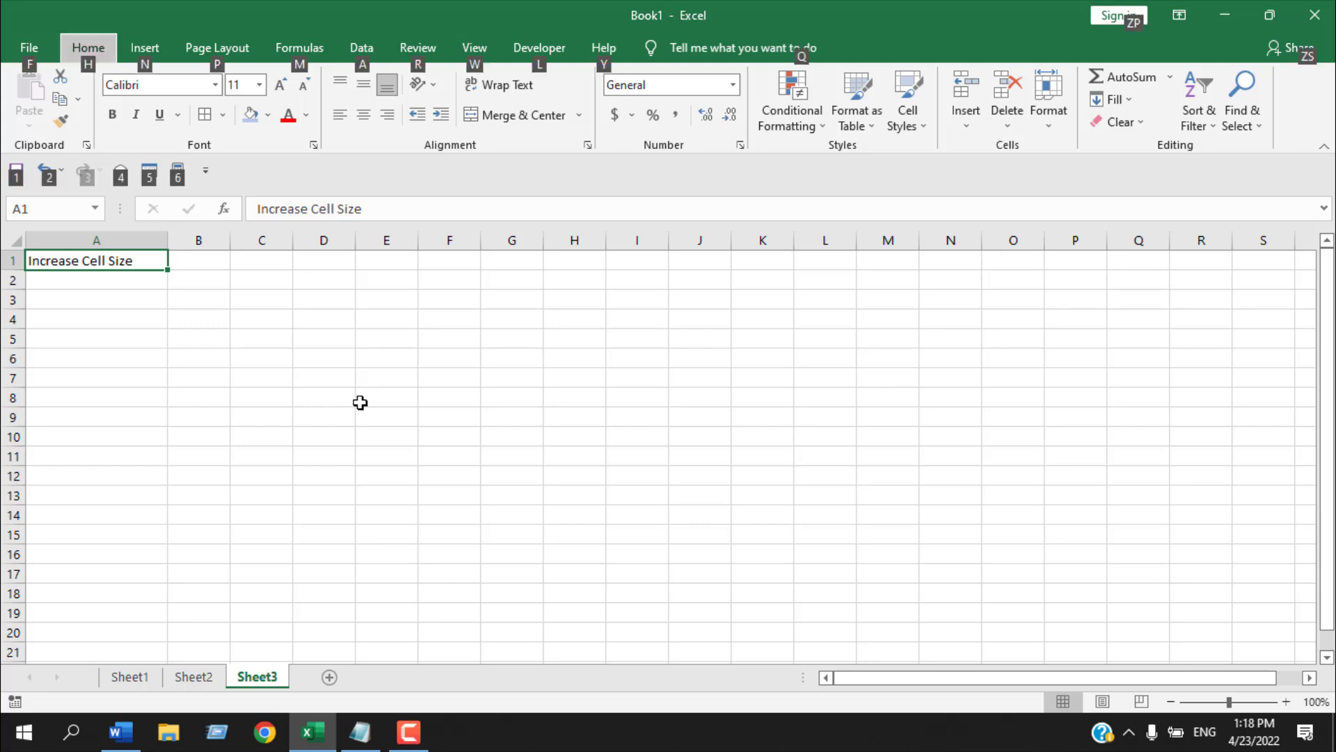
key(h)
key(o)
key(h)
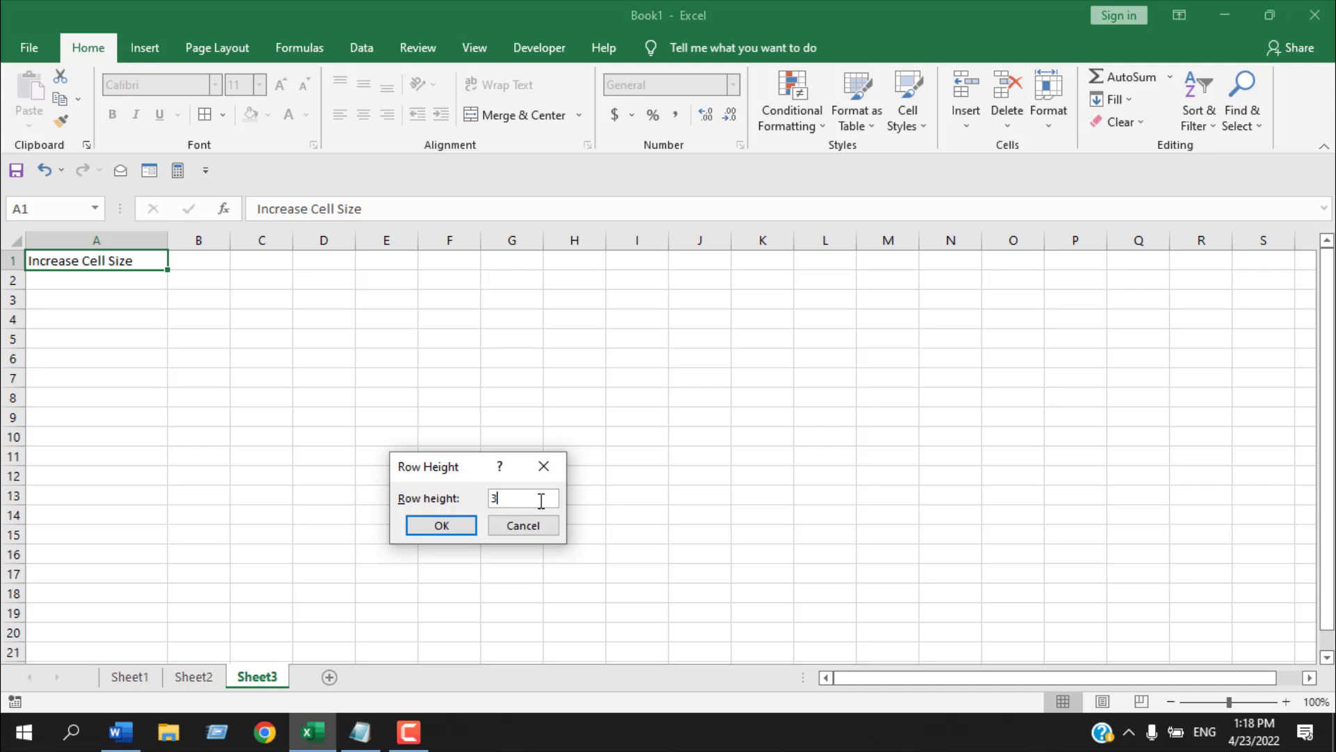
click(441, 527)
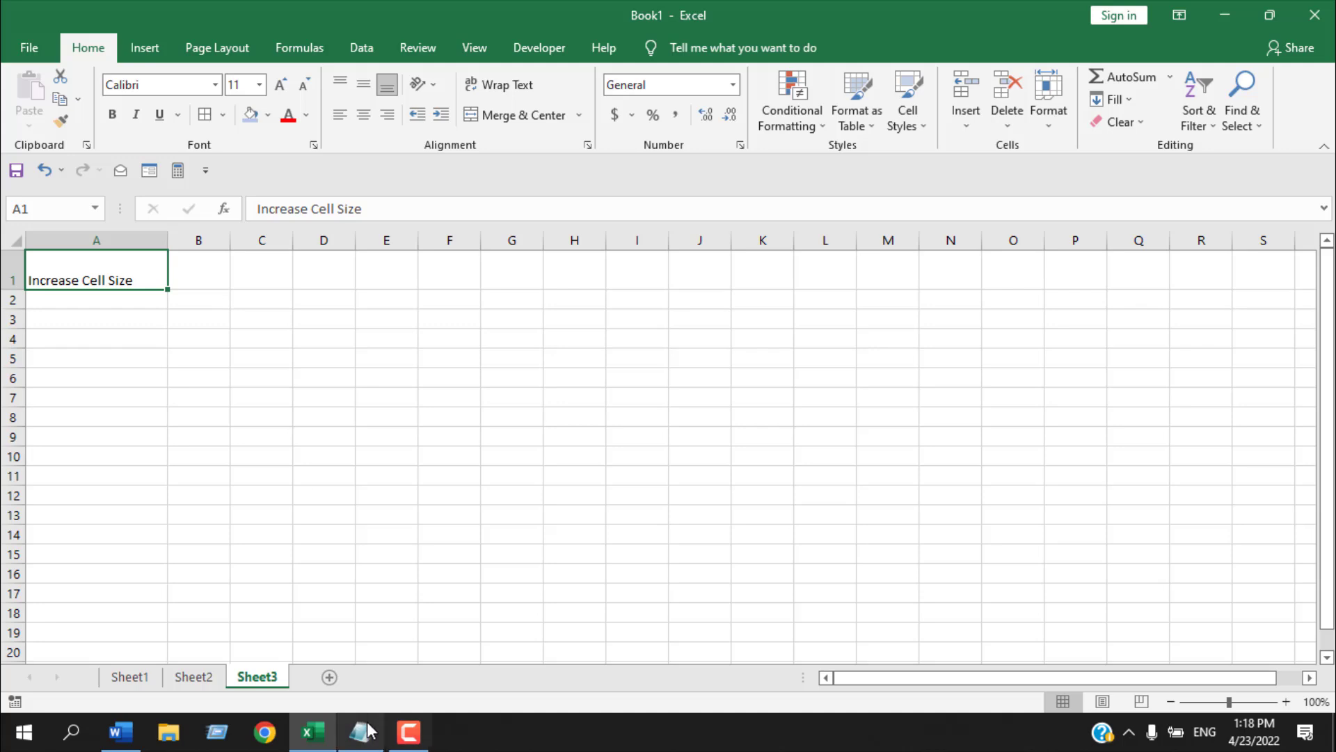
Step: Set column A's width to 30 using the Alt+H, O, W shortcut
key(alt+h)
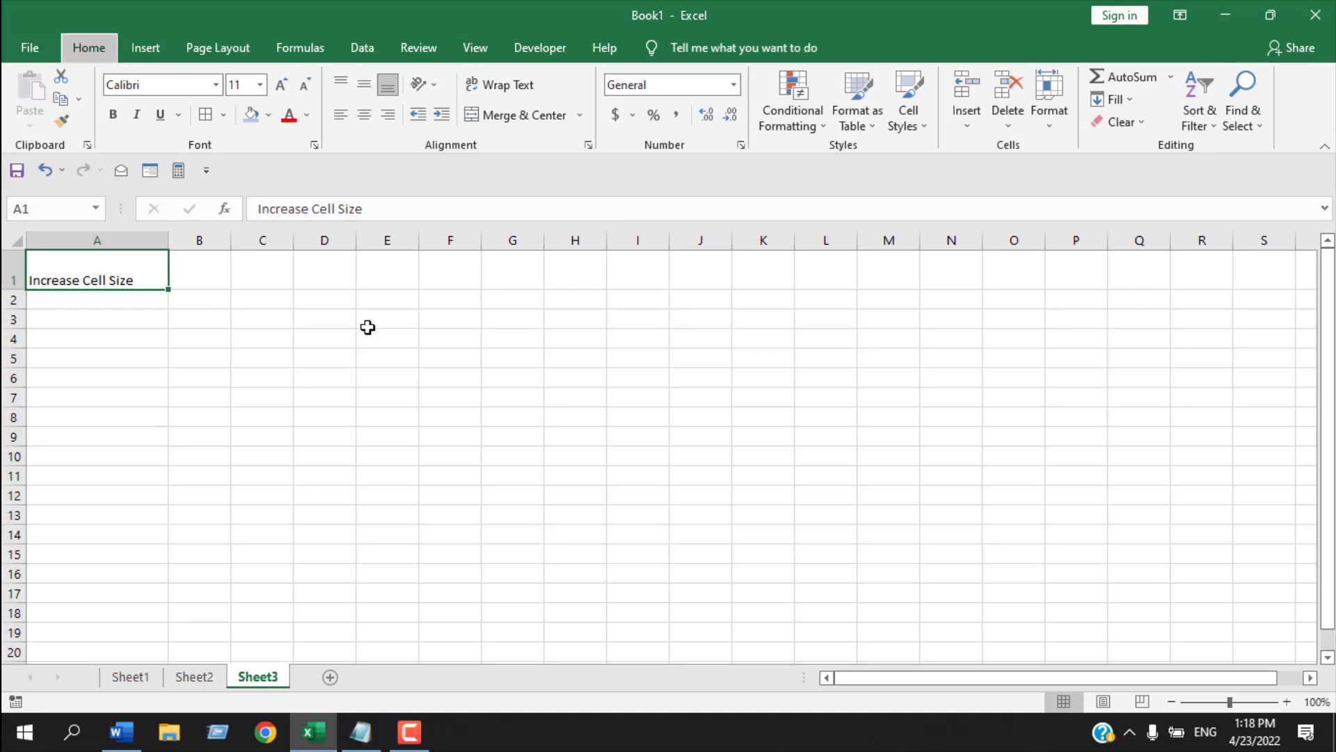
key(o)
key(w)
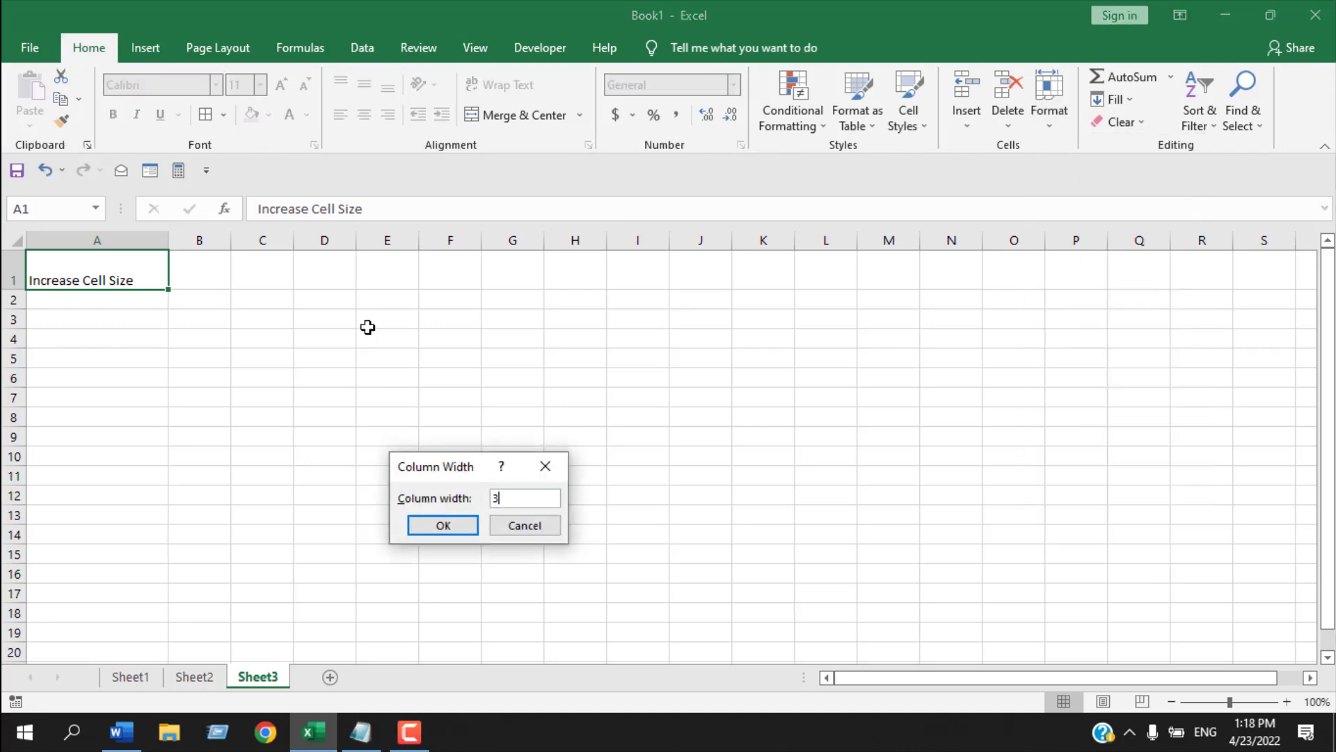
text(30)
click(417, 526)
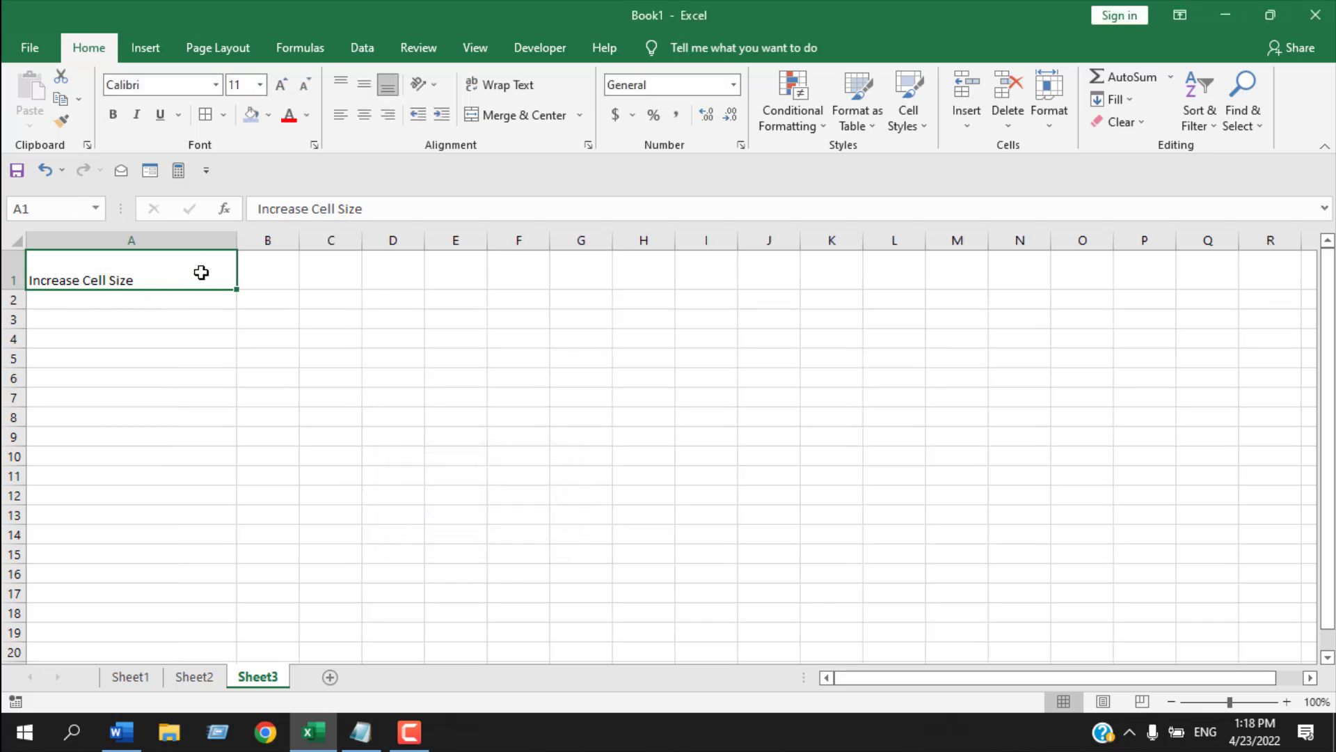
Step: Select B2:B8 and set rows 2 to 8 to a height of 20
click(194, 379)
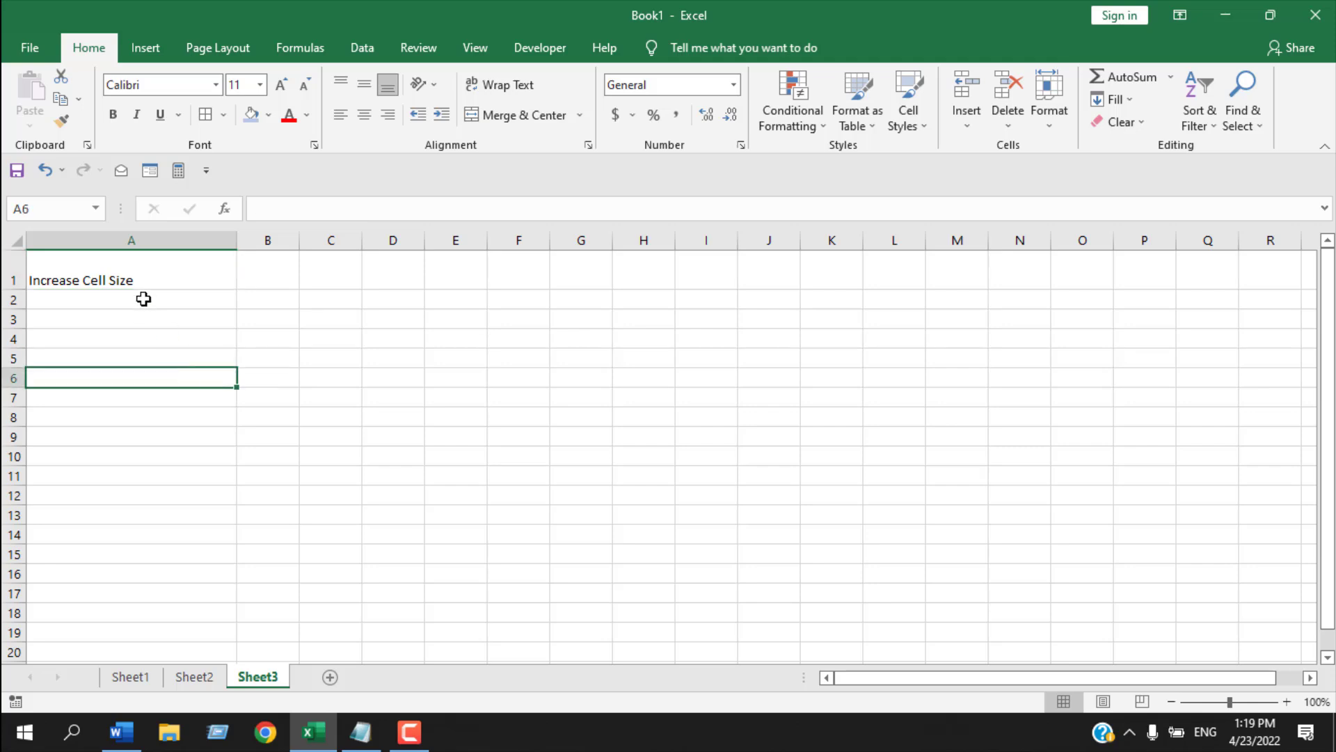
click(130, 276)
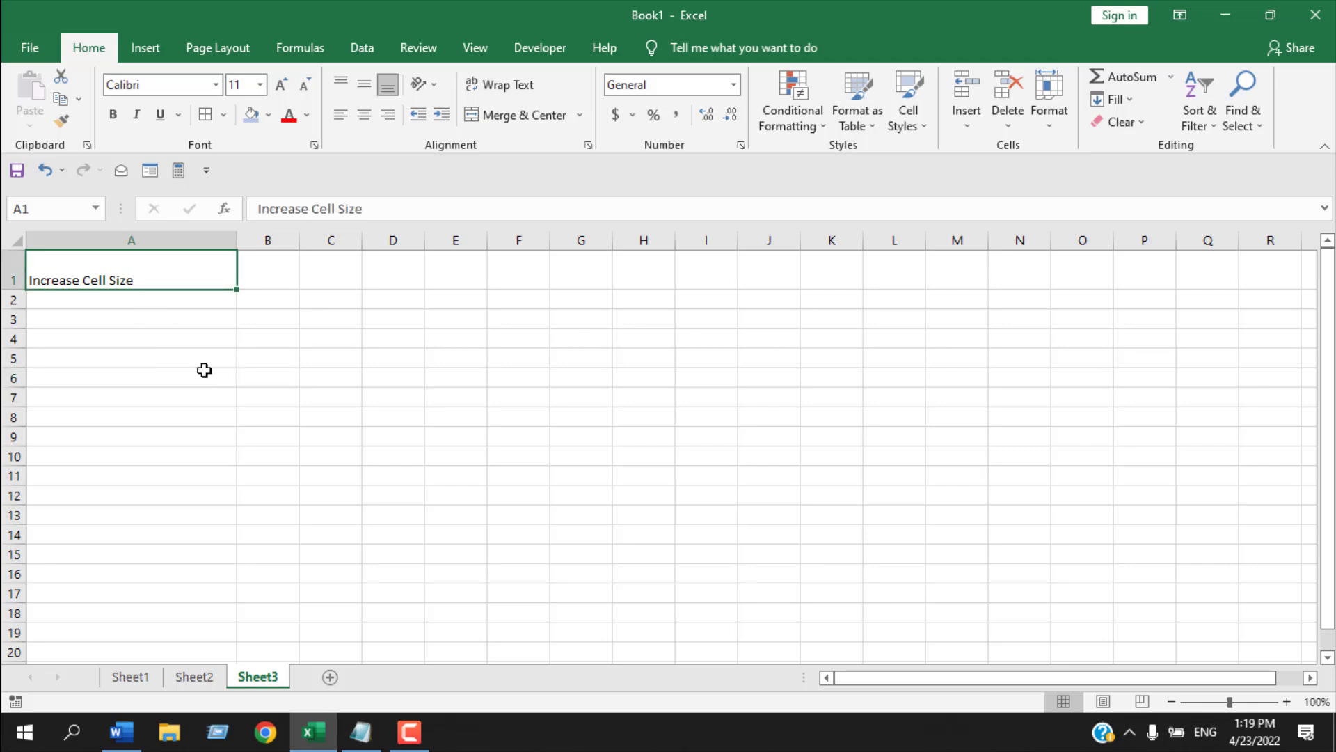
drag(282, 301, 276, 393)
click(1062, 100)
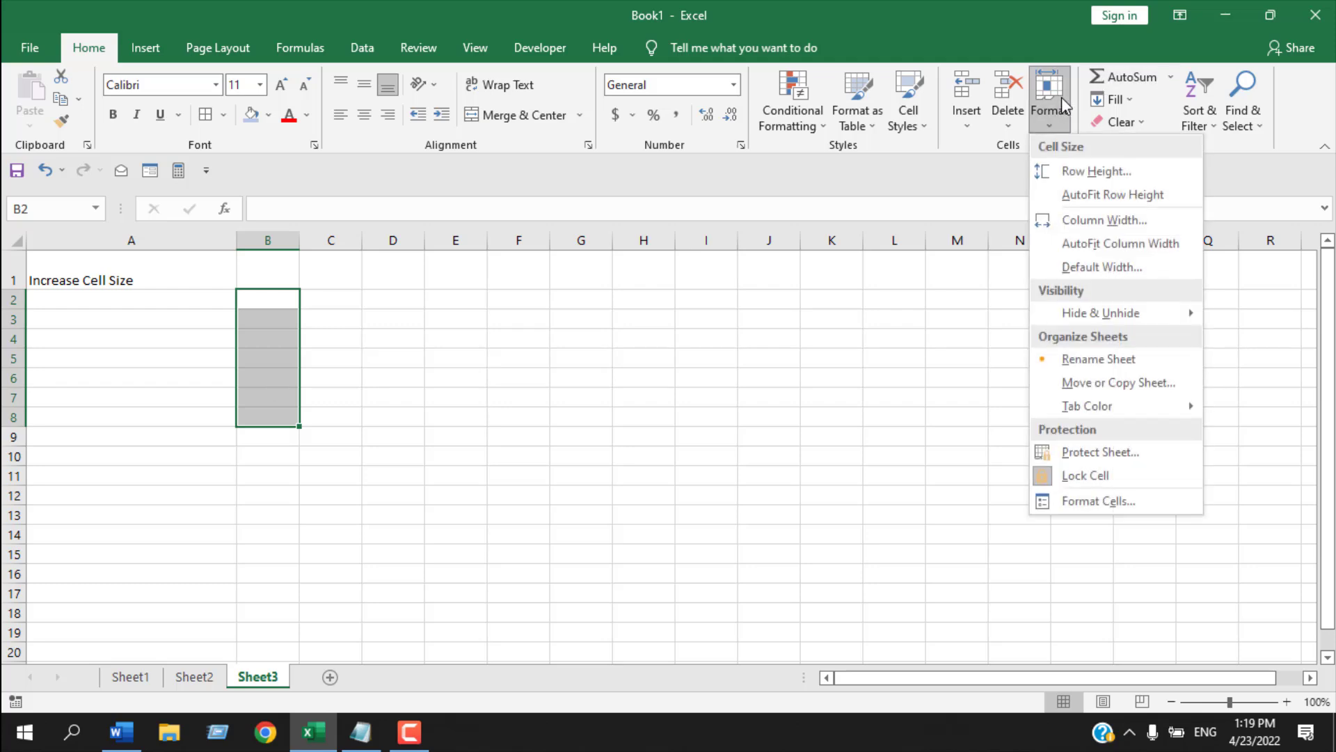
click(1103, 171)
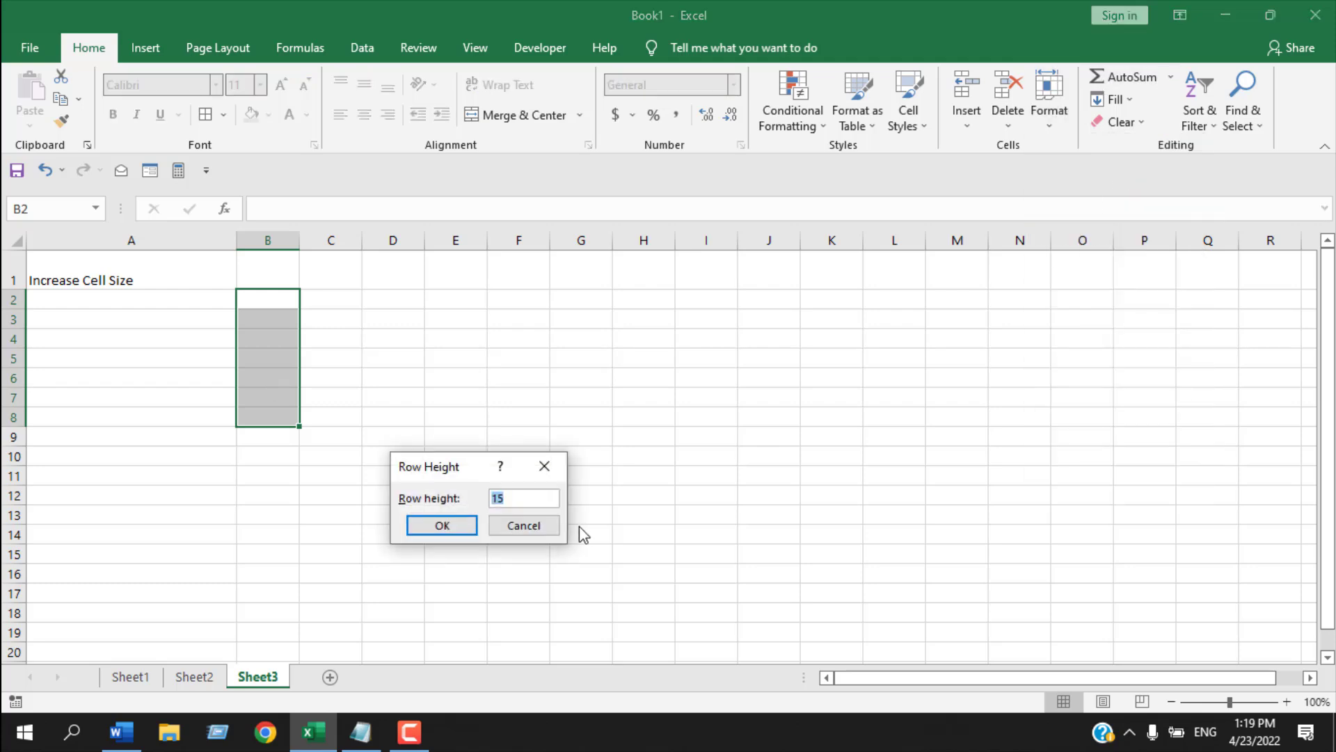
text(20)
click(463, 531)
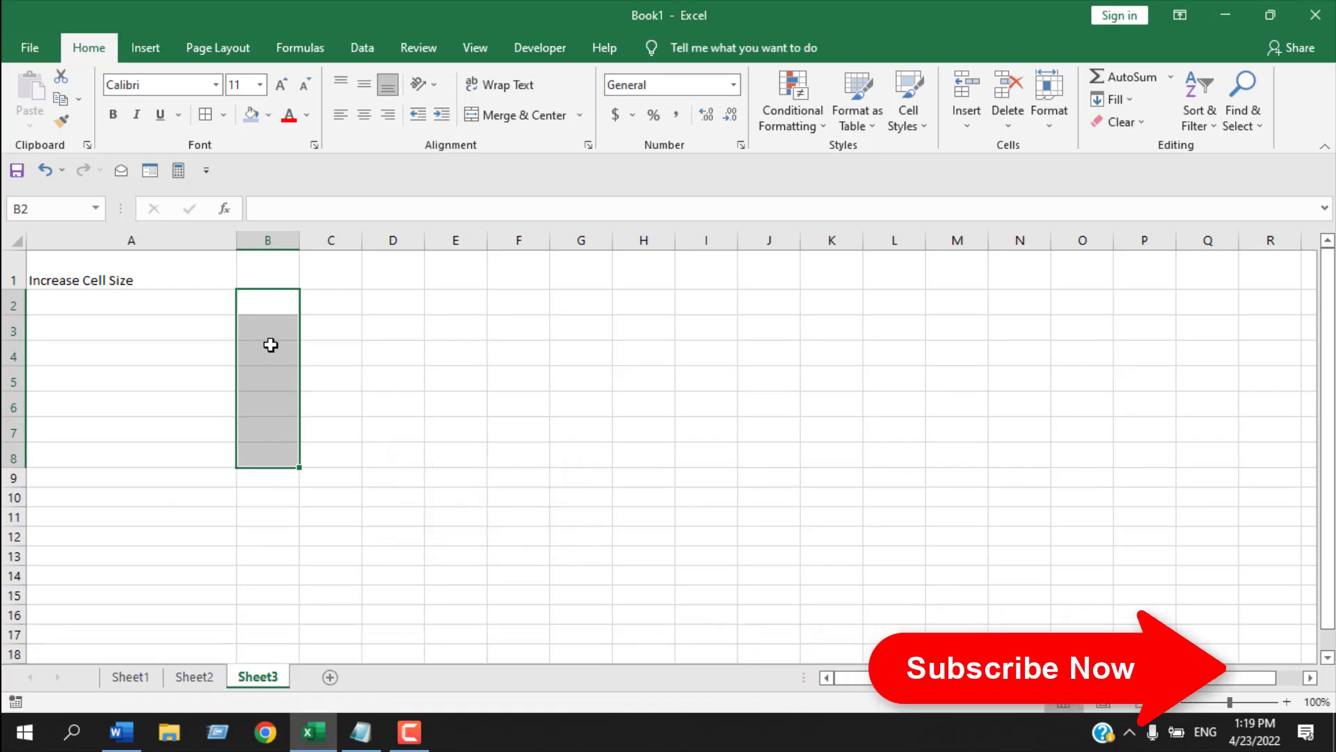
Step: Set column B's width to 11, then select column B
click(1048, 122)
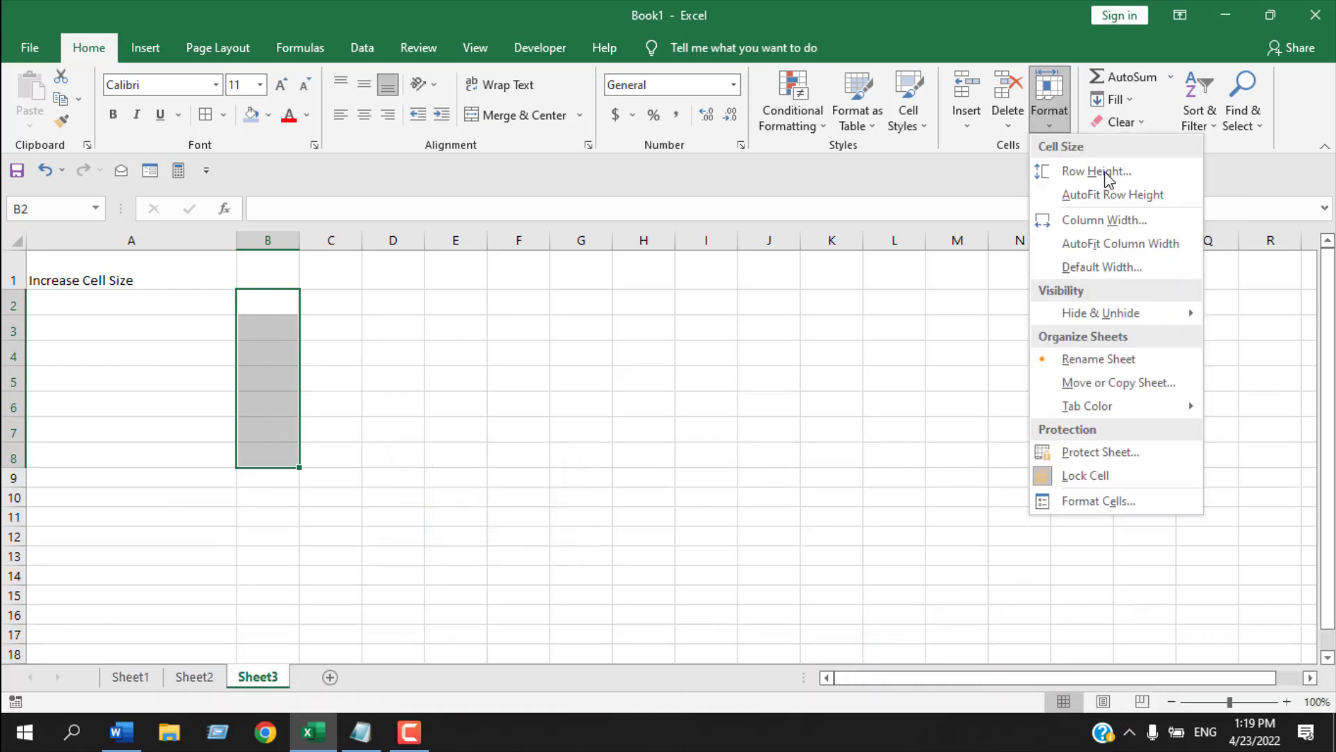
click(1106, 220)
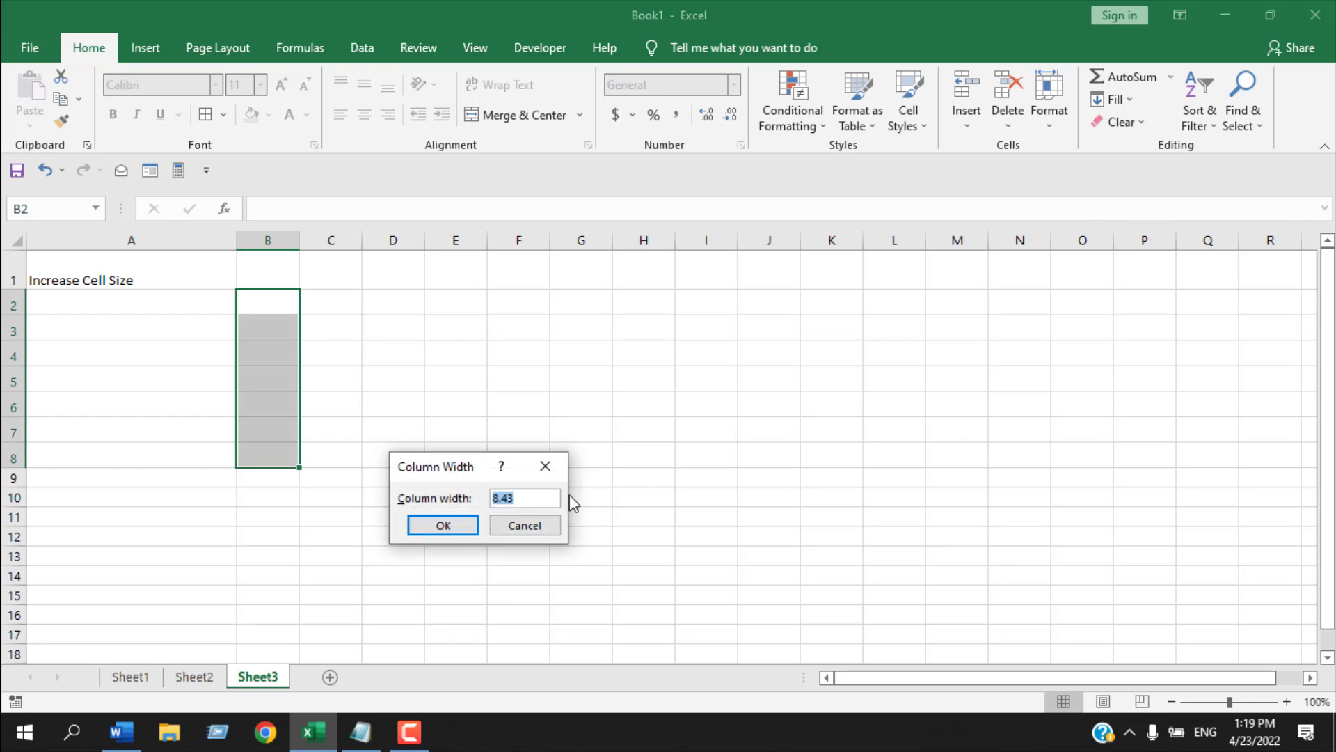
text(11)
click(446, 527)
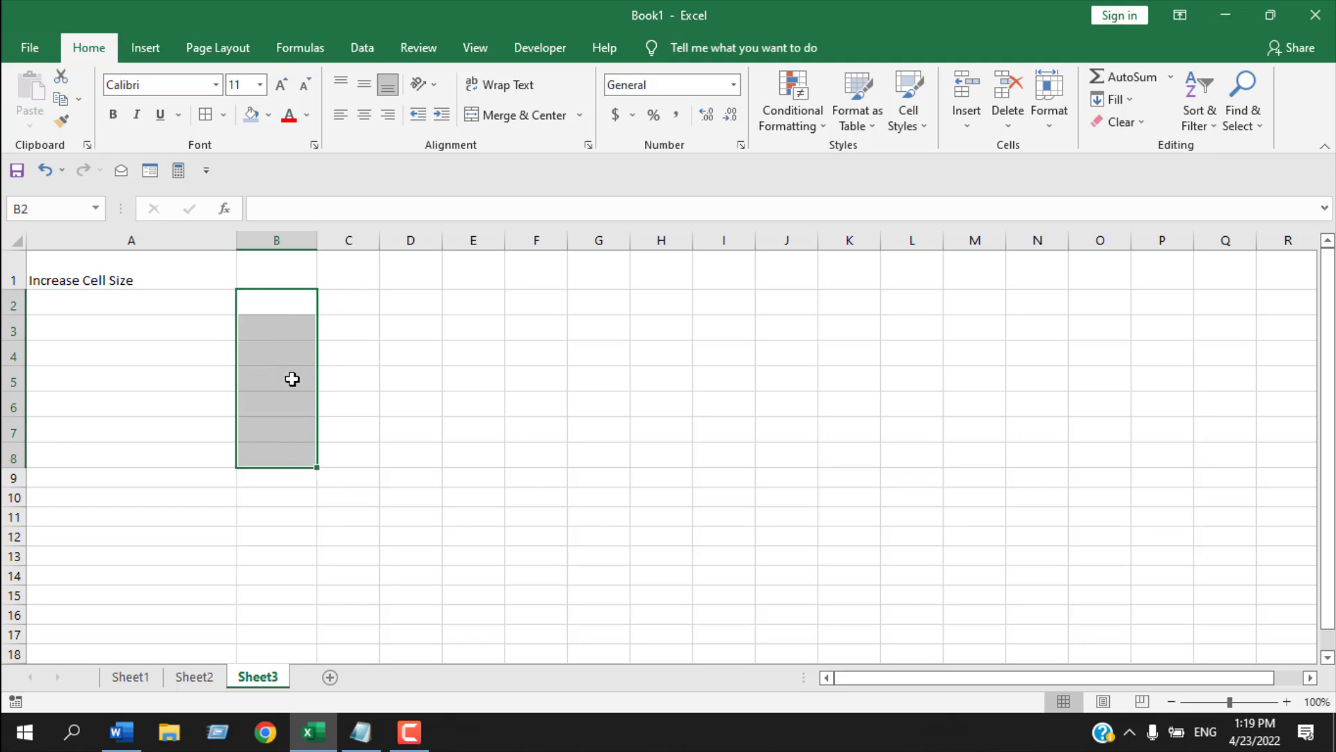
click(273, 241)
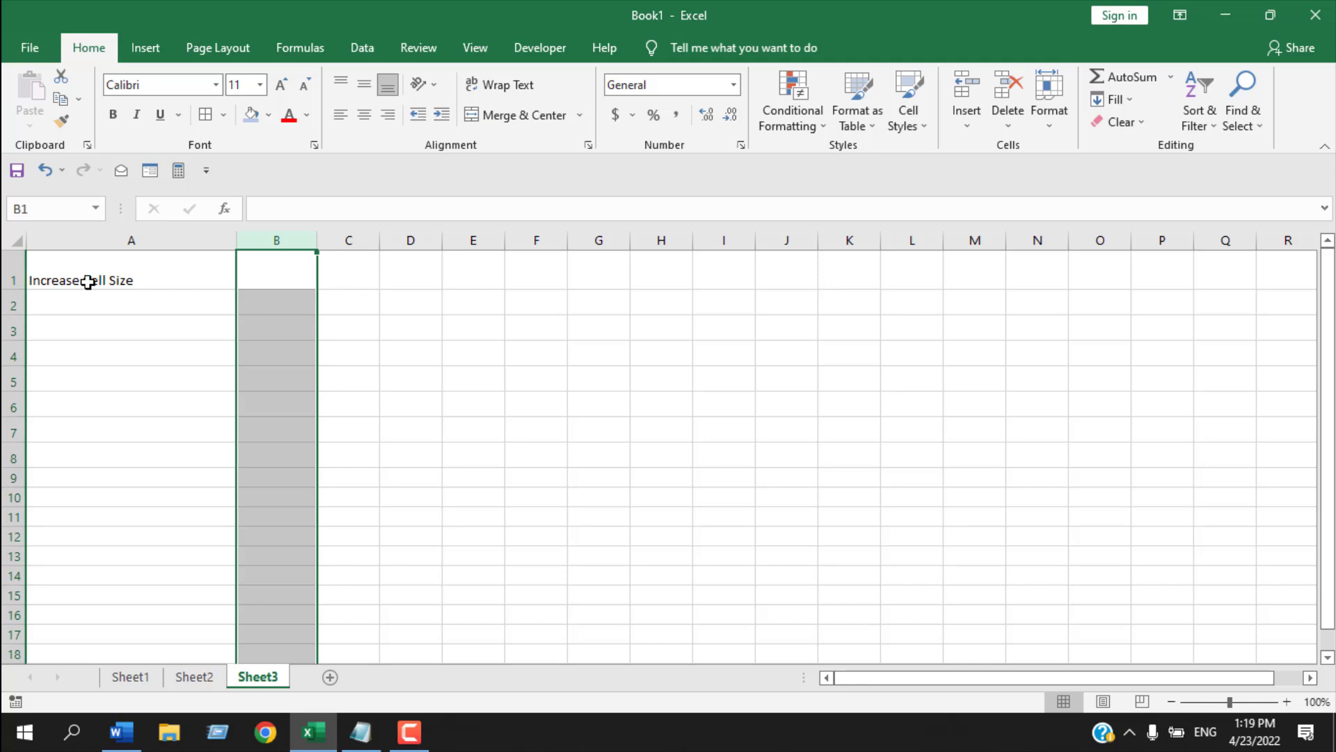
Step: Open and dismiss the shortcut and Format options for column B and row 2
right_click(271, 313)
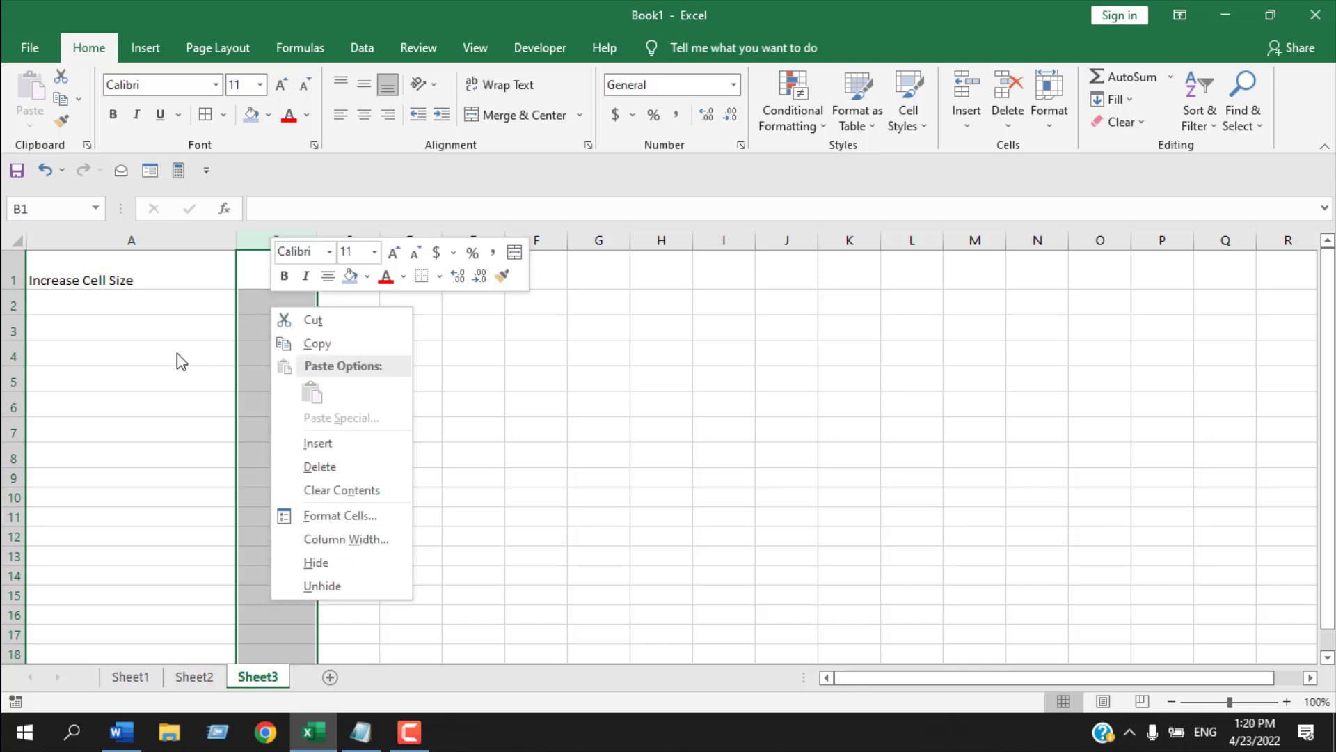
click(146, 331)
click(12, 305)
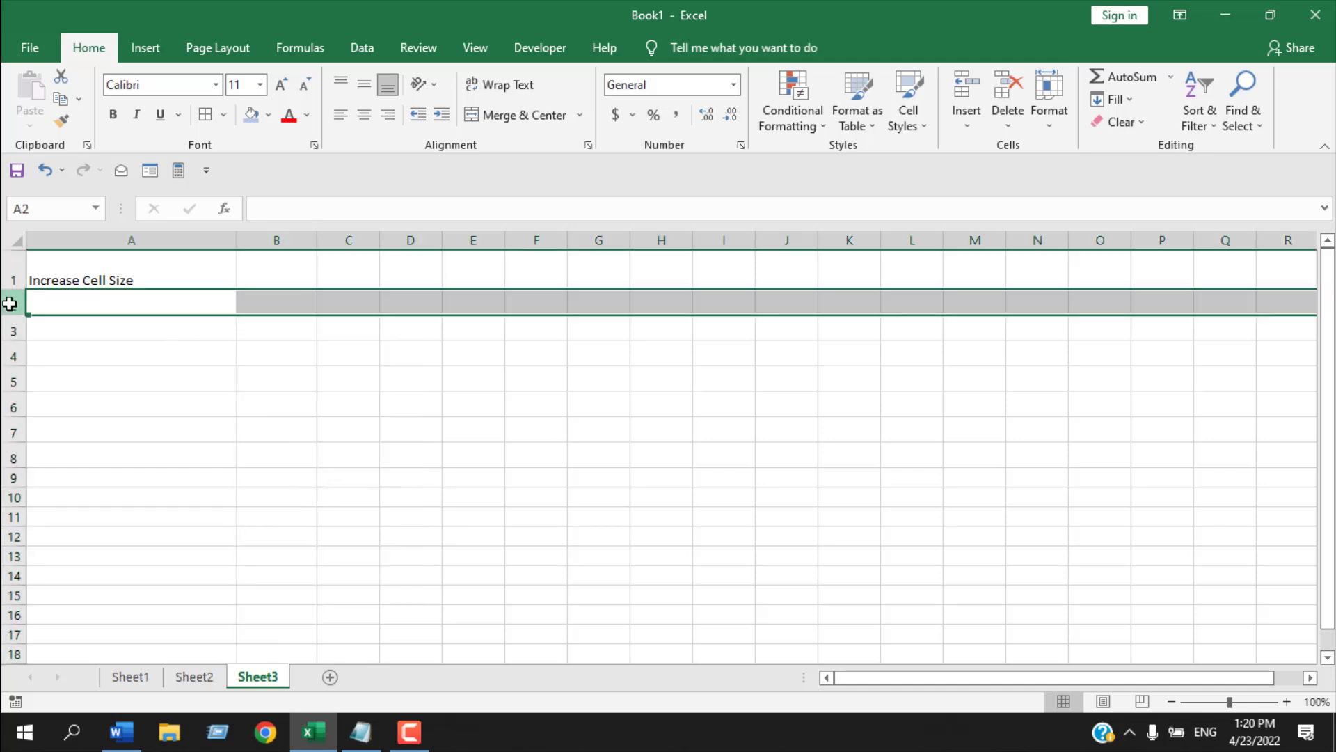
right_click(278, 296)
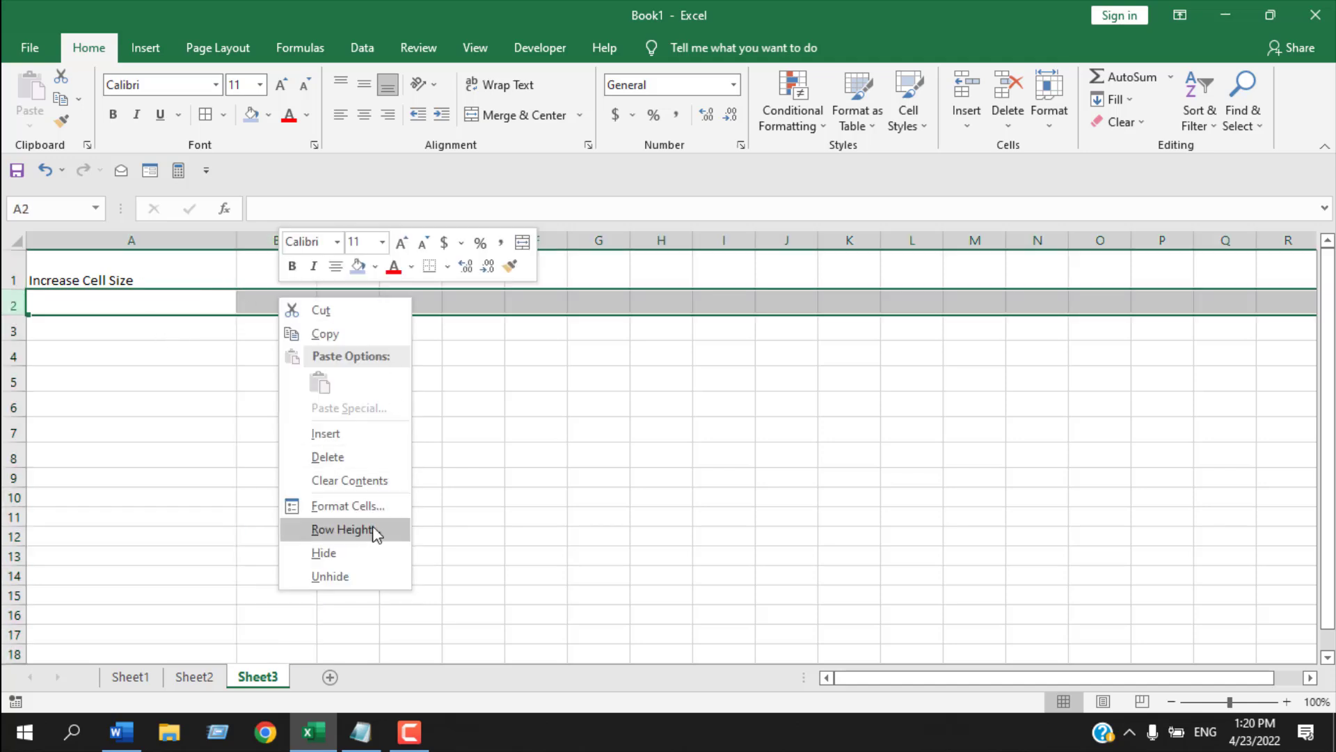
click(235, 298)
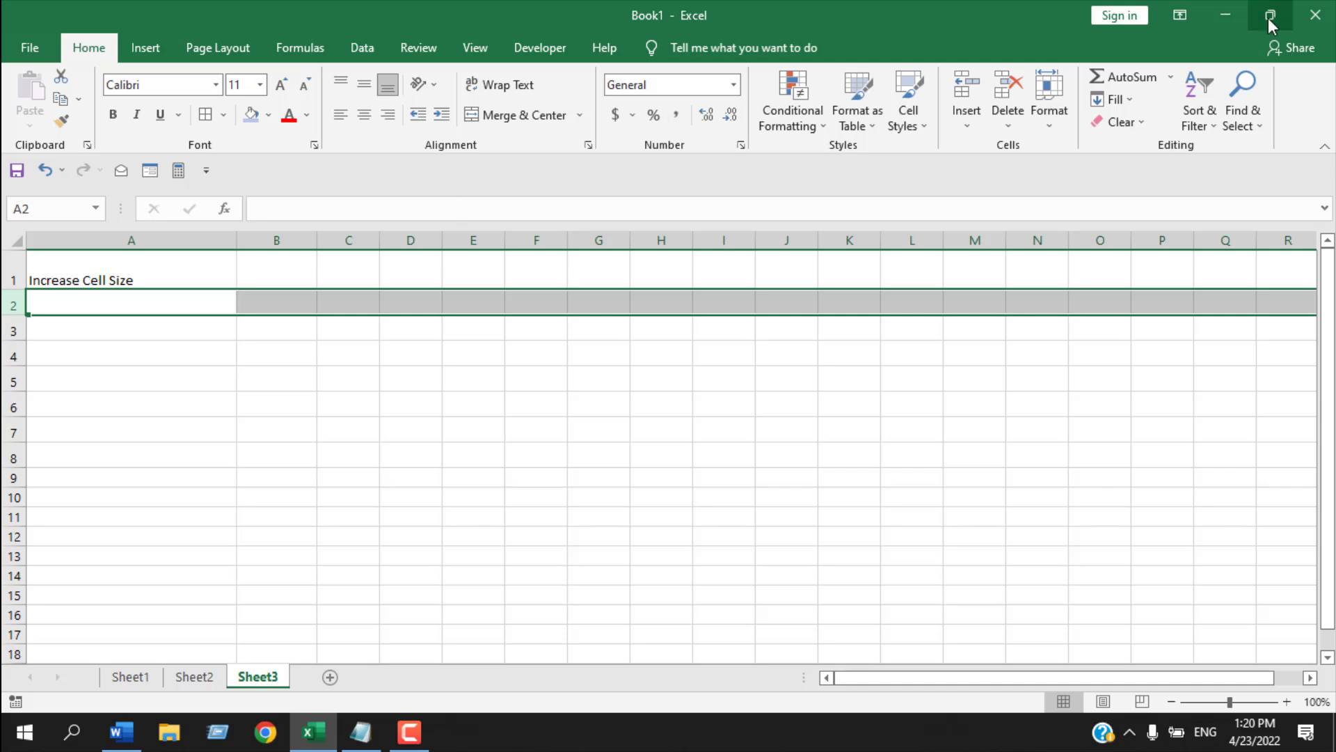
click(1059, 103)
click(276, 327)
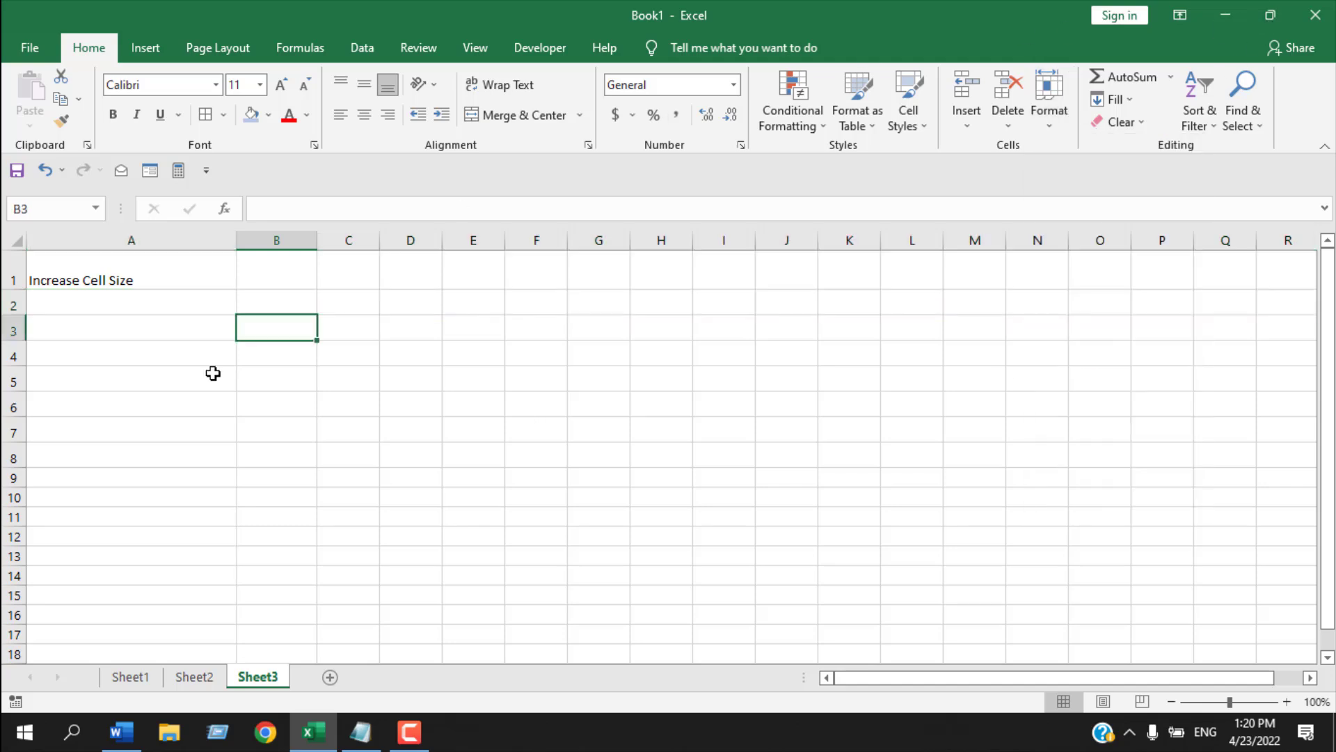
Step: Select the whole sheet and set every row's height to 18
click(16, 239)
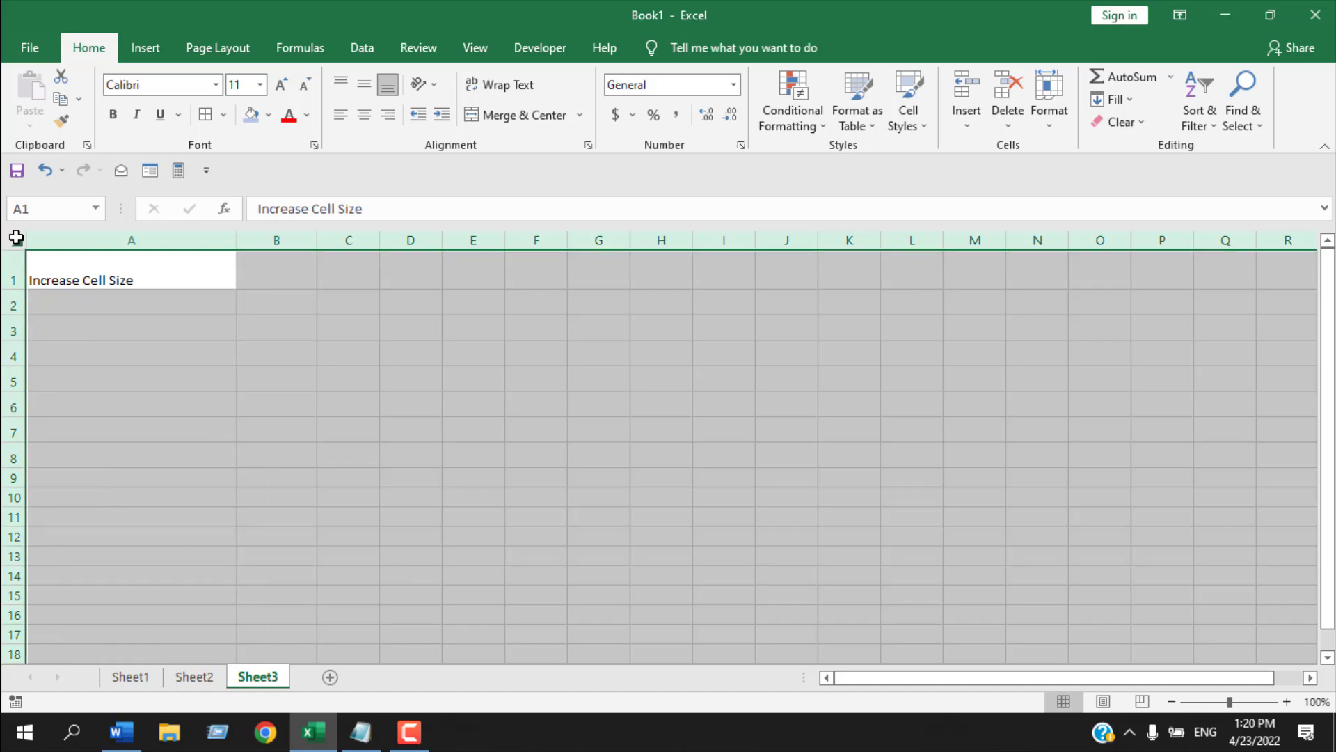
click(1049, 110)
click(1097, 174)
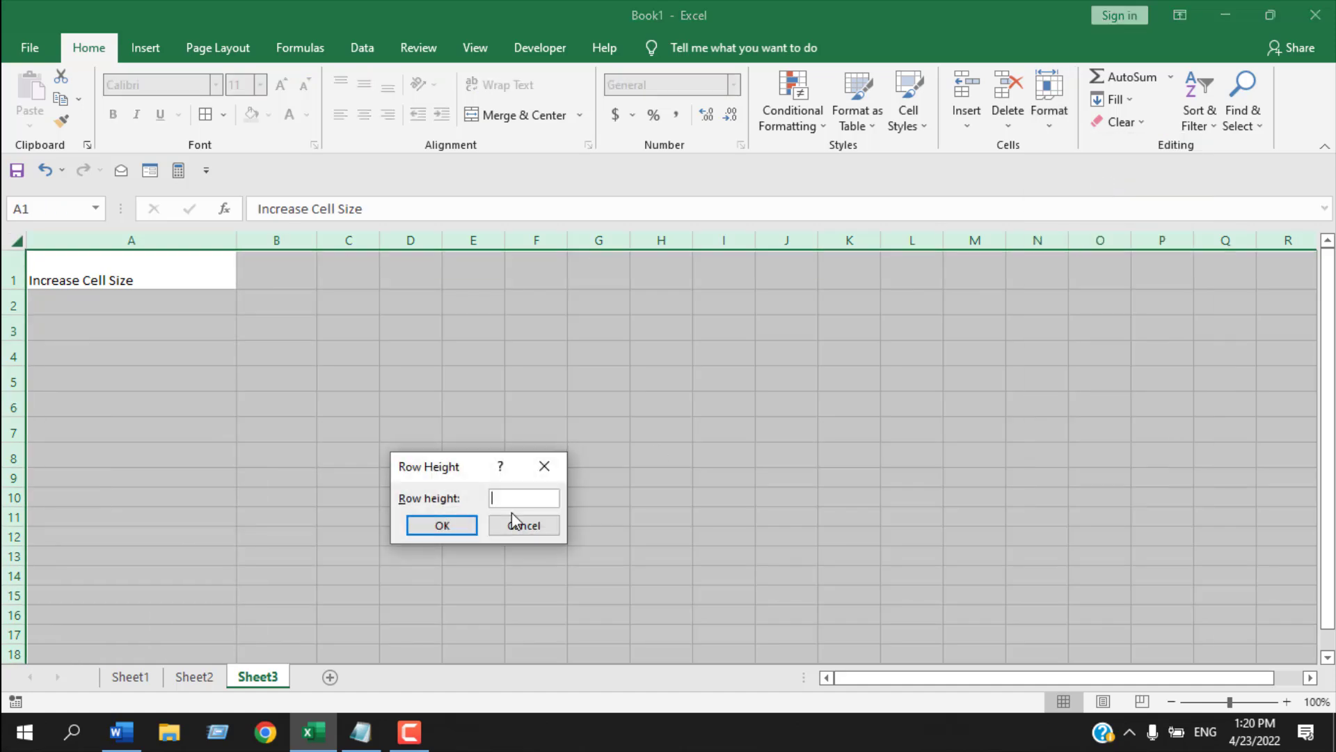
text(18)
key(Return)
Step: Set all columns to width 28, then undo that width change
click(1046, 115)
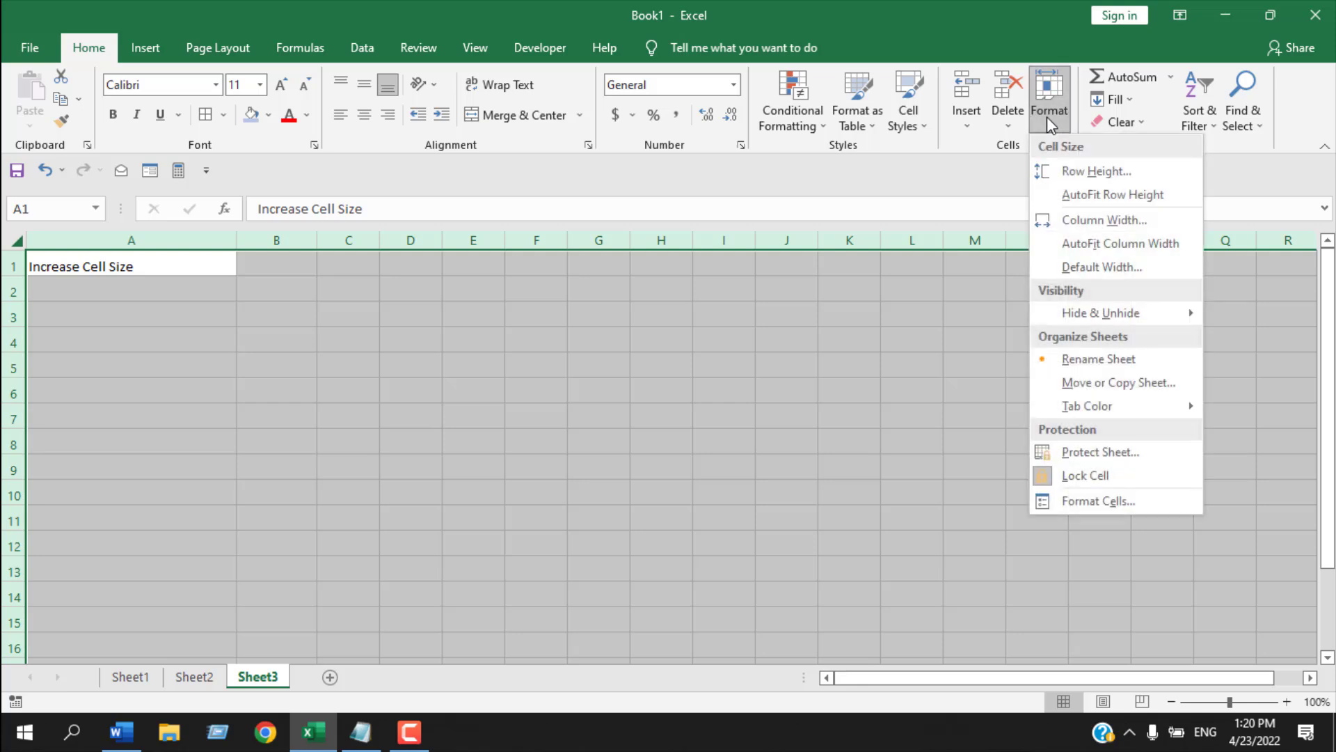
click(1081, 219)
text(28)
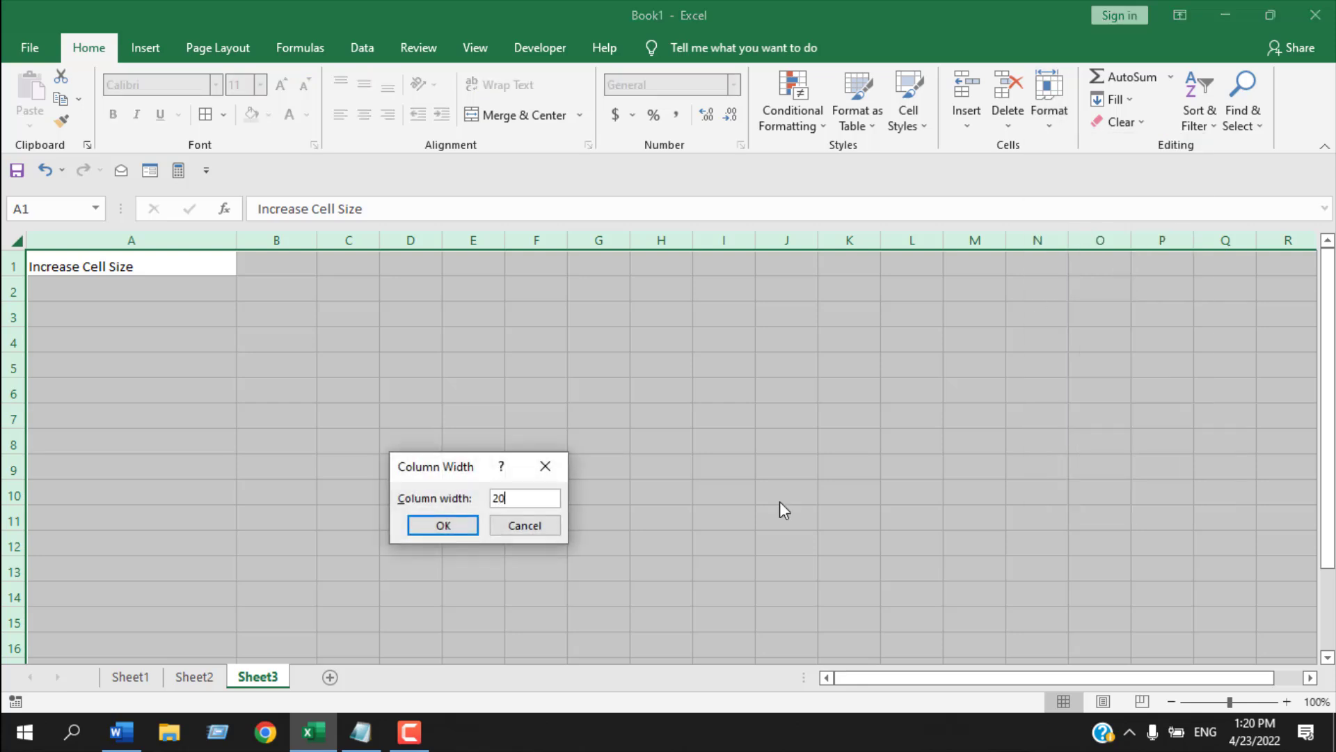
key(Return)
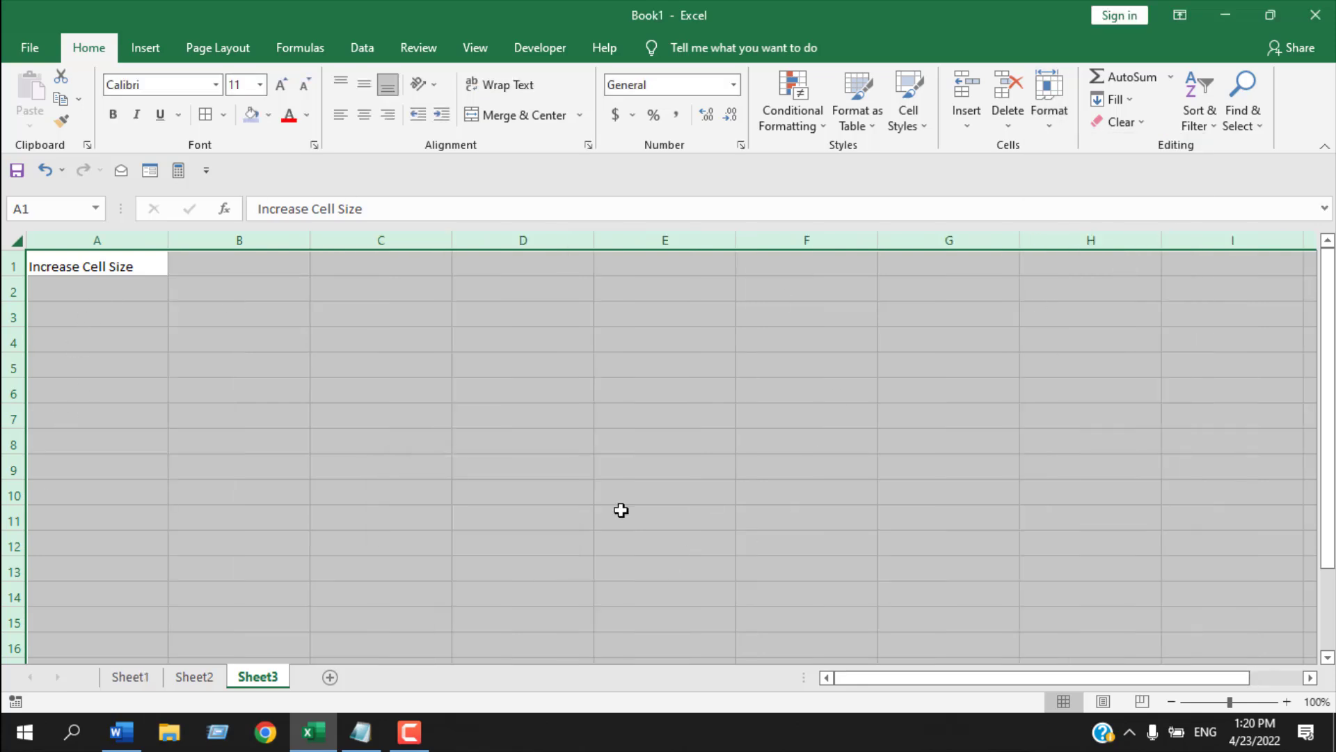
key(ctrl+z)
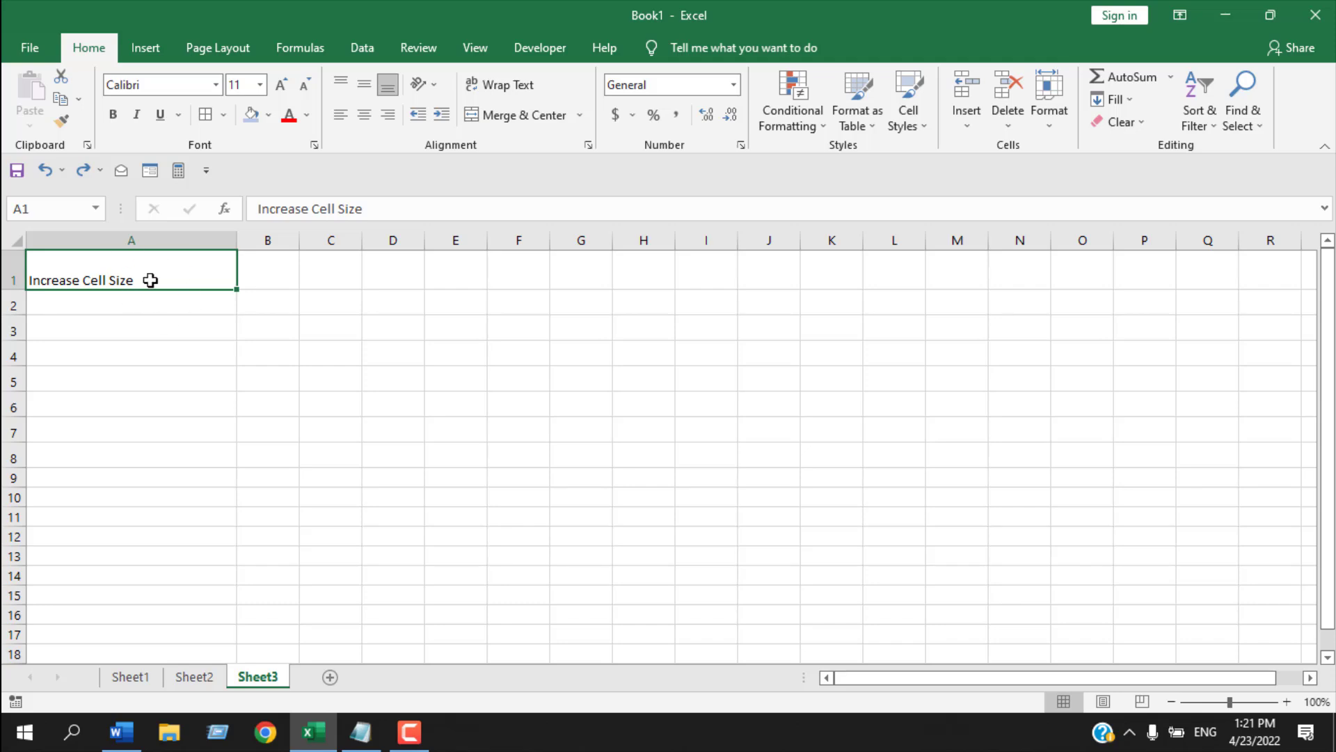
Step: Copy cell A1 from its shortcut menu
click(388, 276)
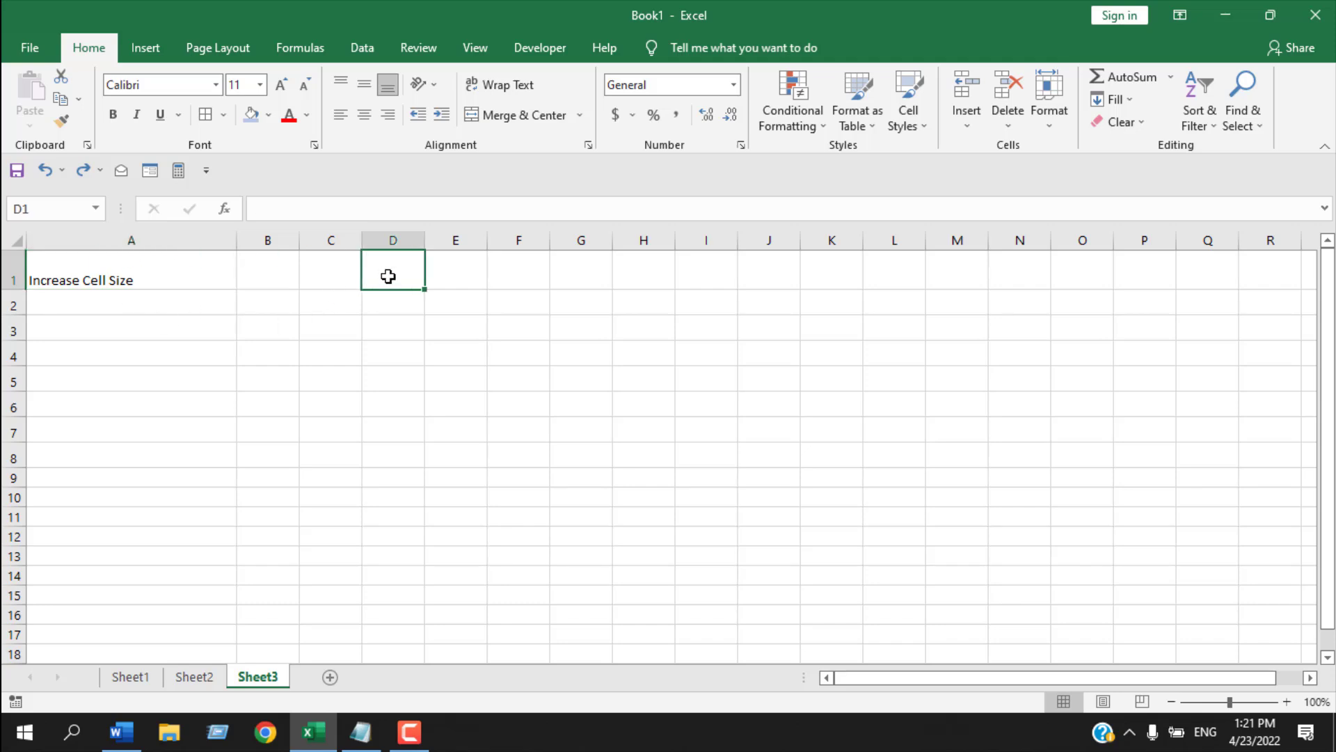
click(160, 281)
right_click(158, 281)
click(229, 304)
Step: Paste A1 into D1 with Keep Source Column Widths, then undo and redo the paste
click(385, 269)
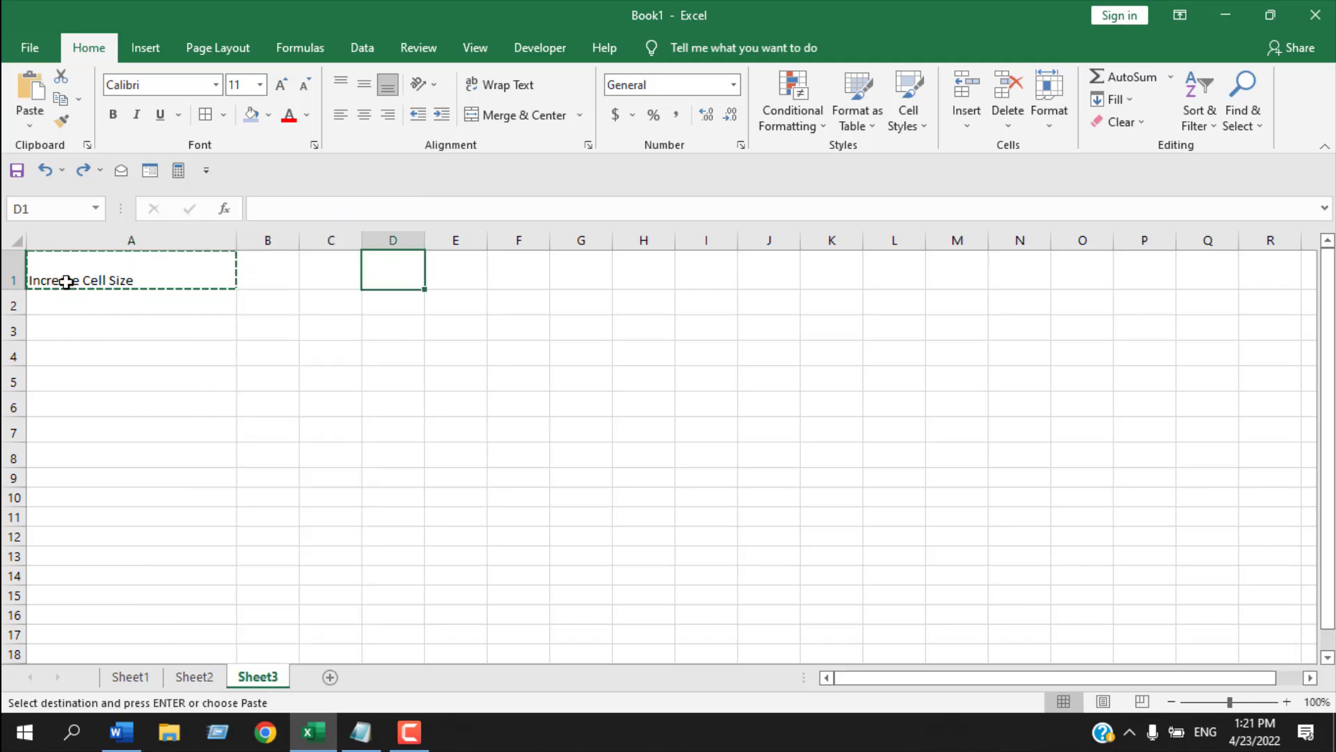
right_click(393, 269)
mouse_move(588, 385)
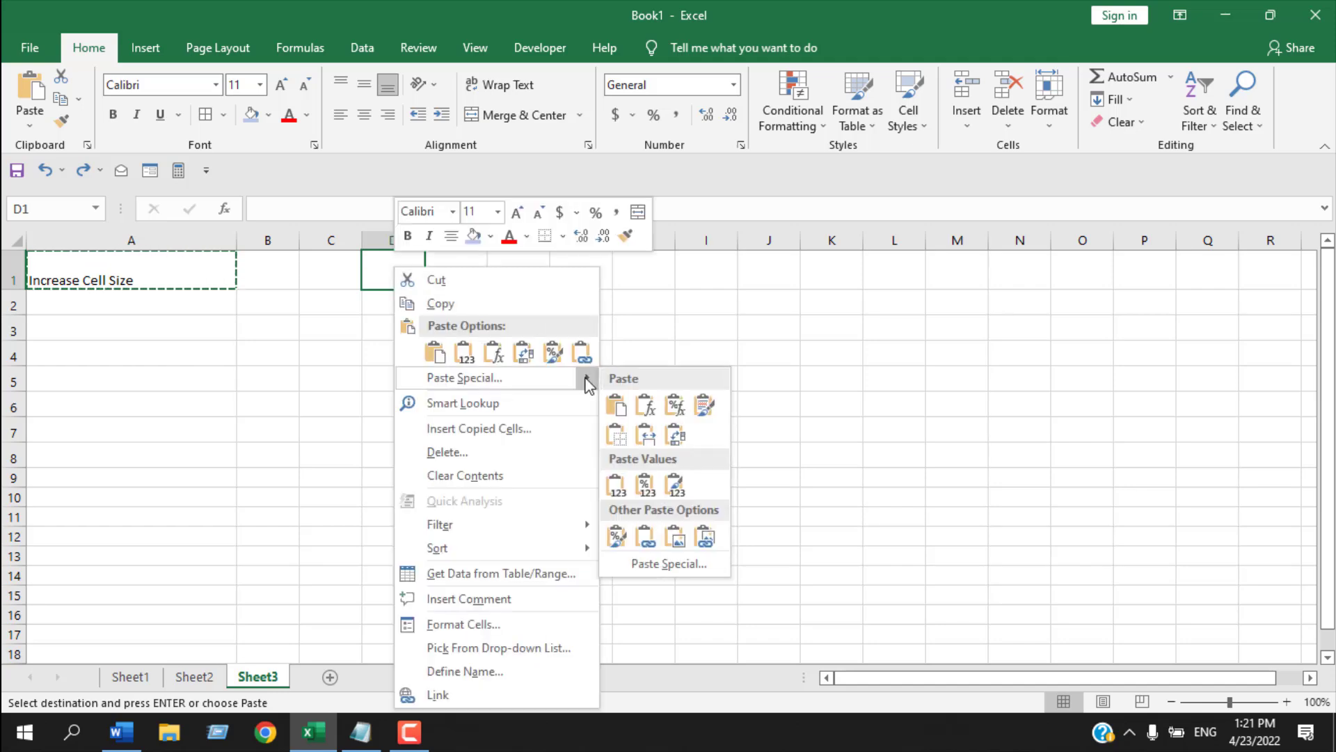
click(652, 444)
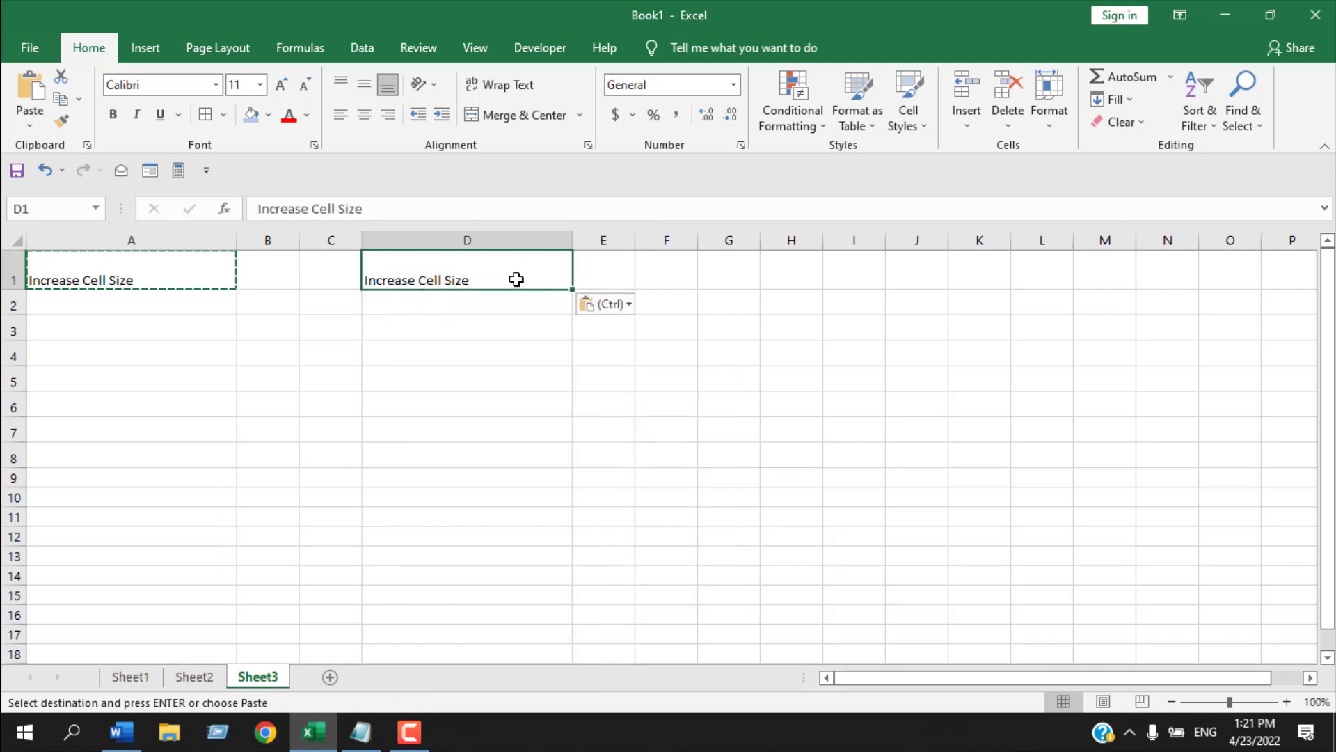
click(512, 328)
key(ctrl+z)
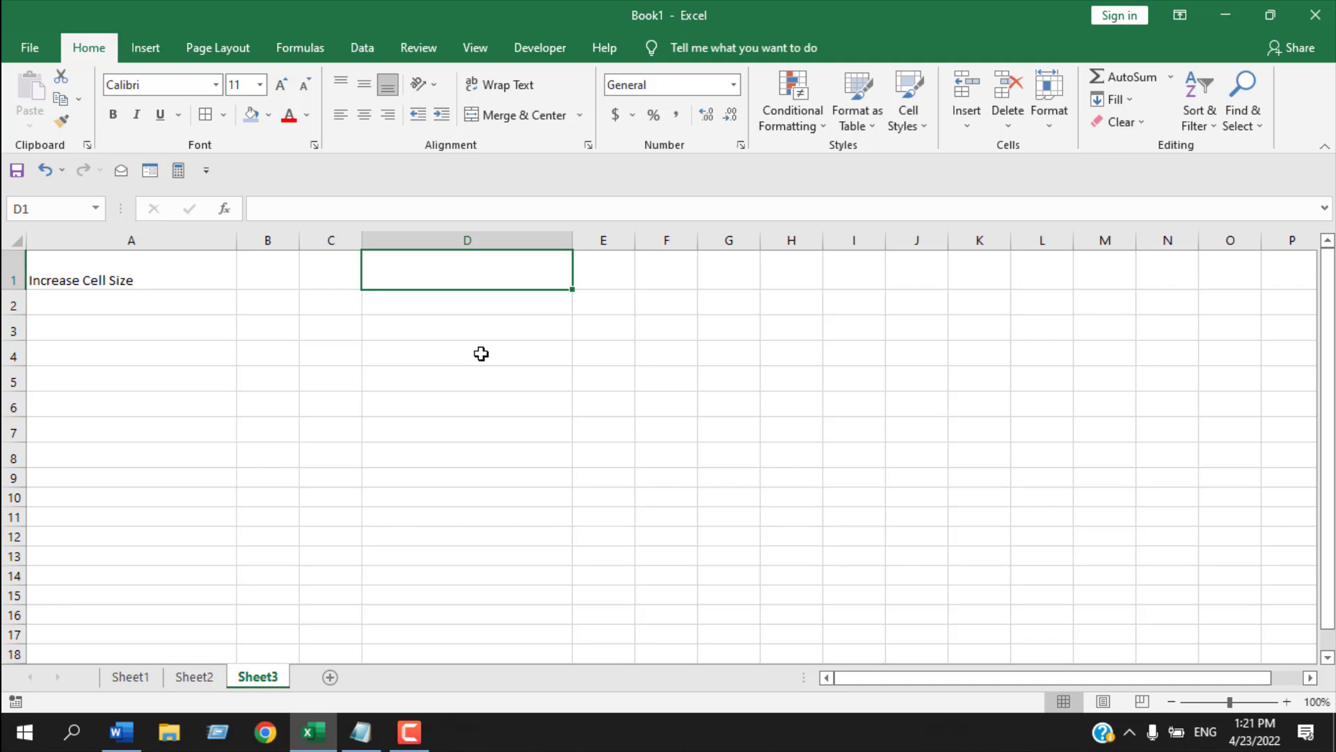
key(ctrl+y)
key(ctrl+z)
right_click(164, 268)
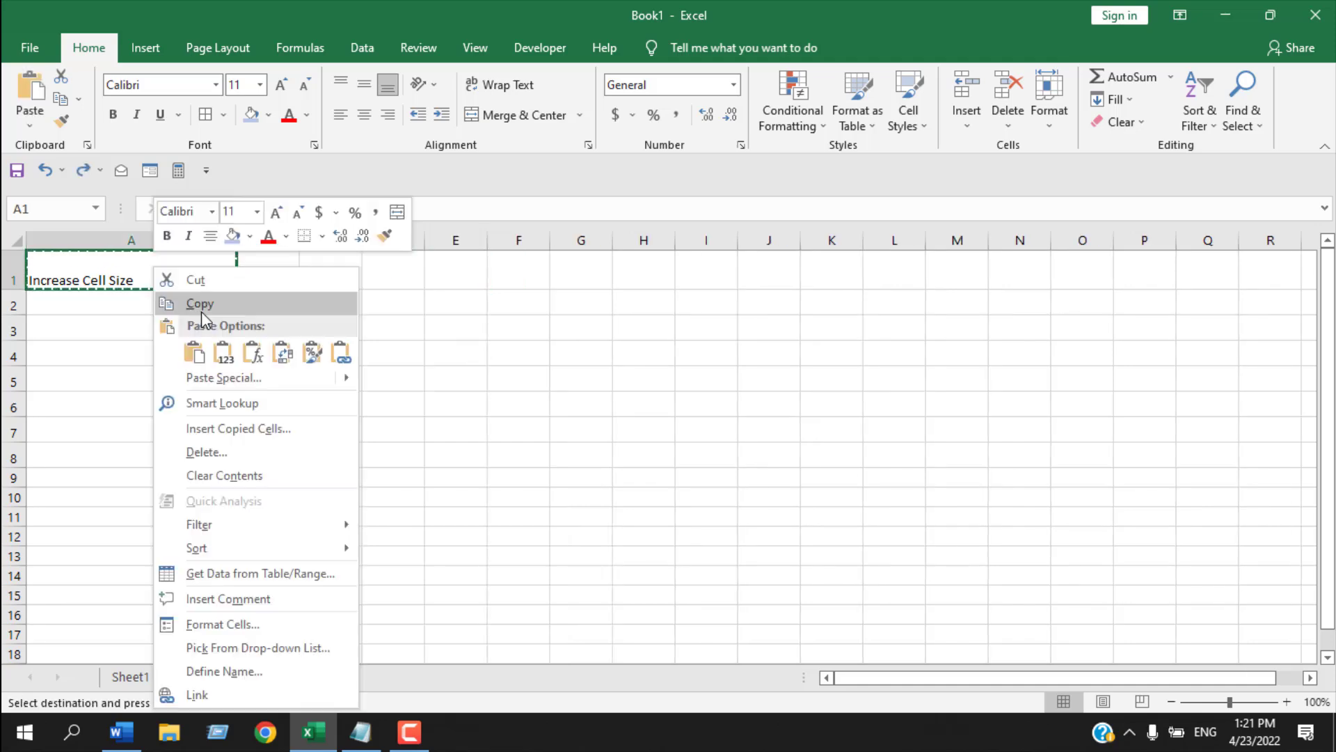
key(Escape)
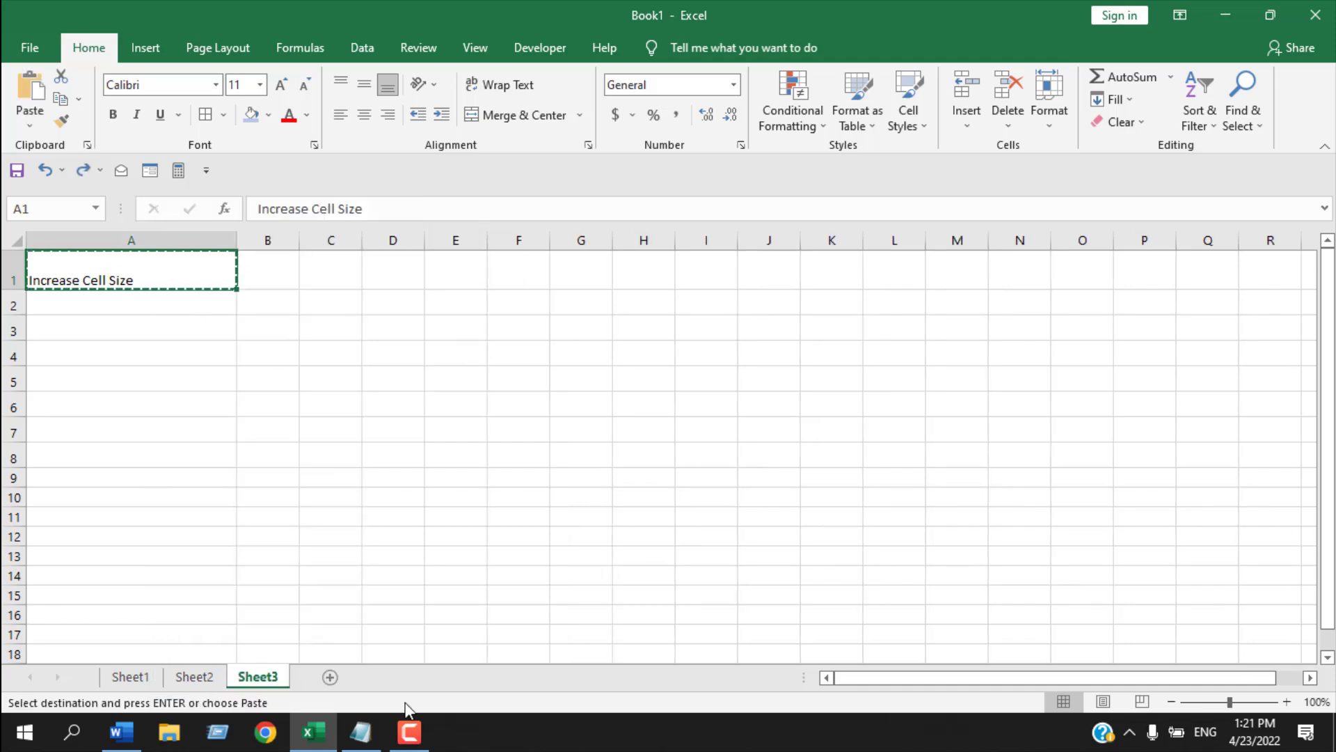
click(333, 330)
key(alt)
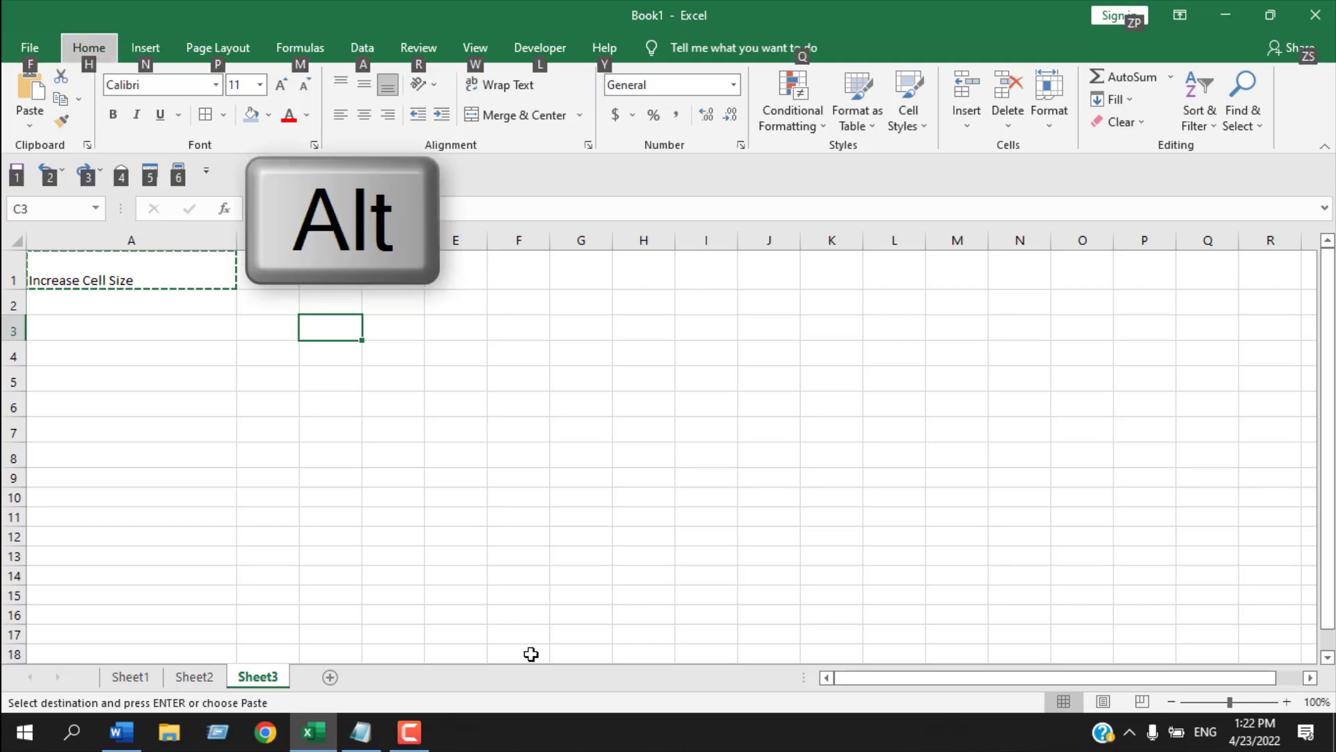
key(e)
key(s)
key(w)
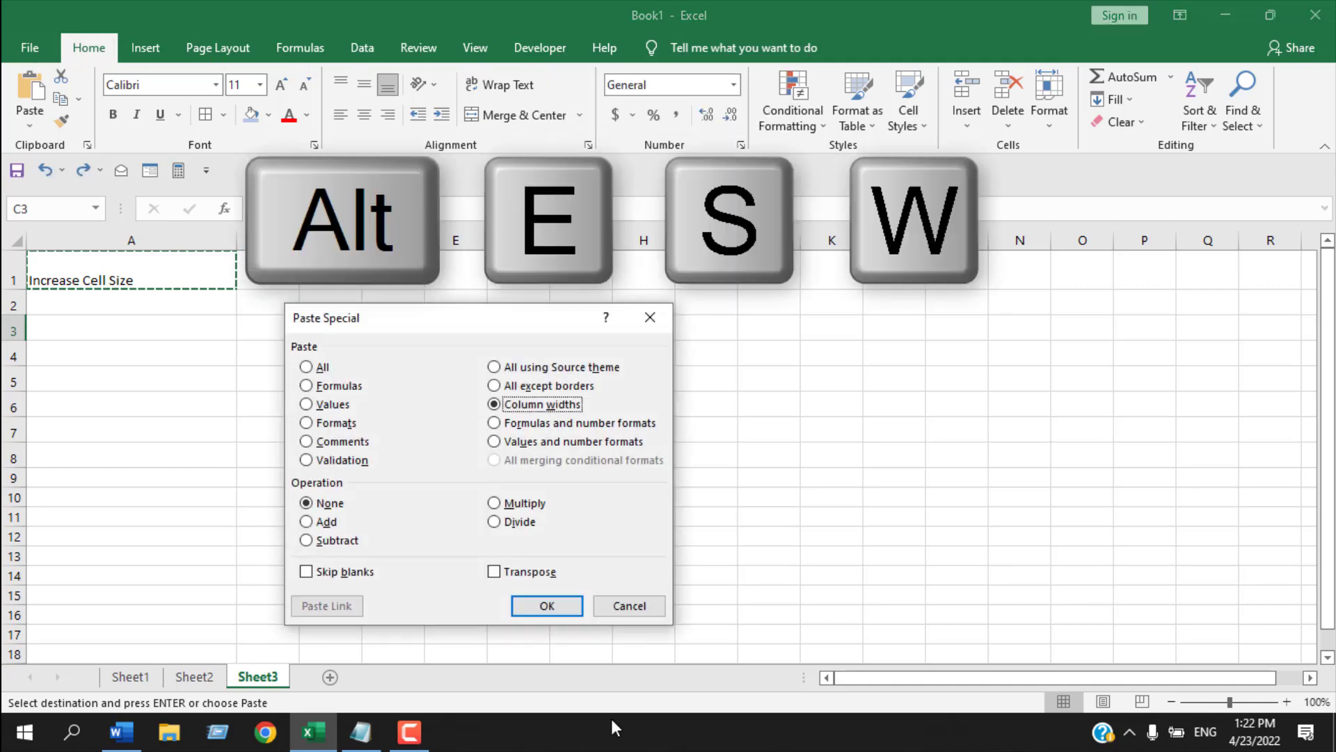
click(549, 608)
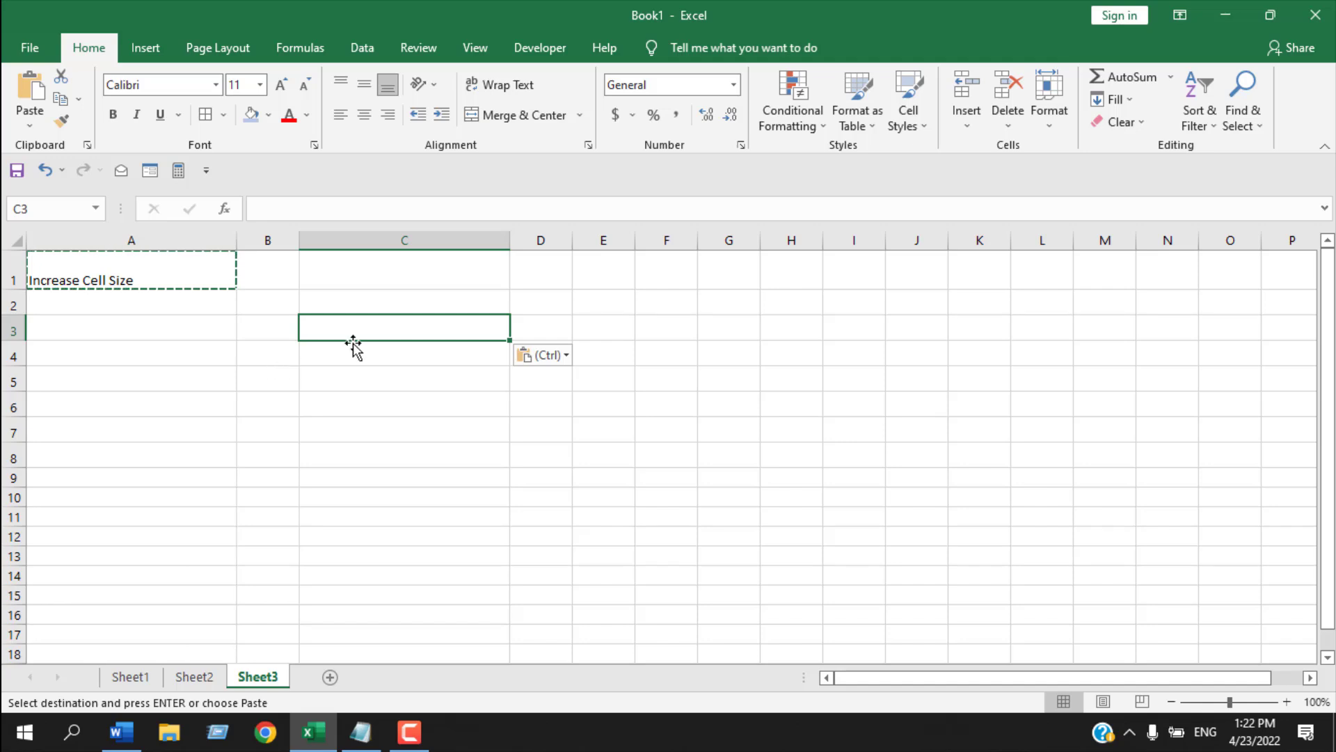
key(ctrl+z)
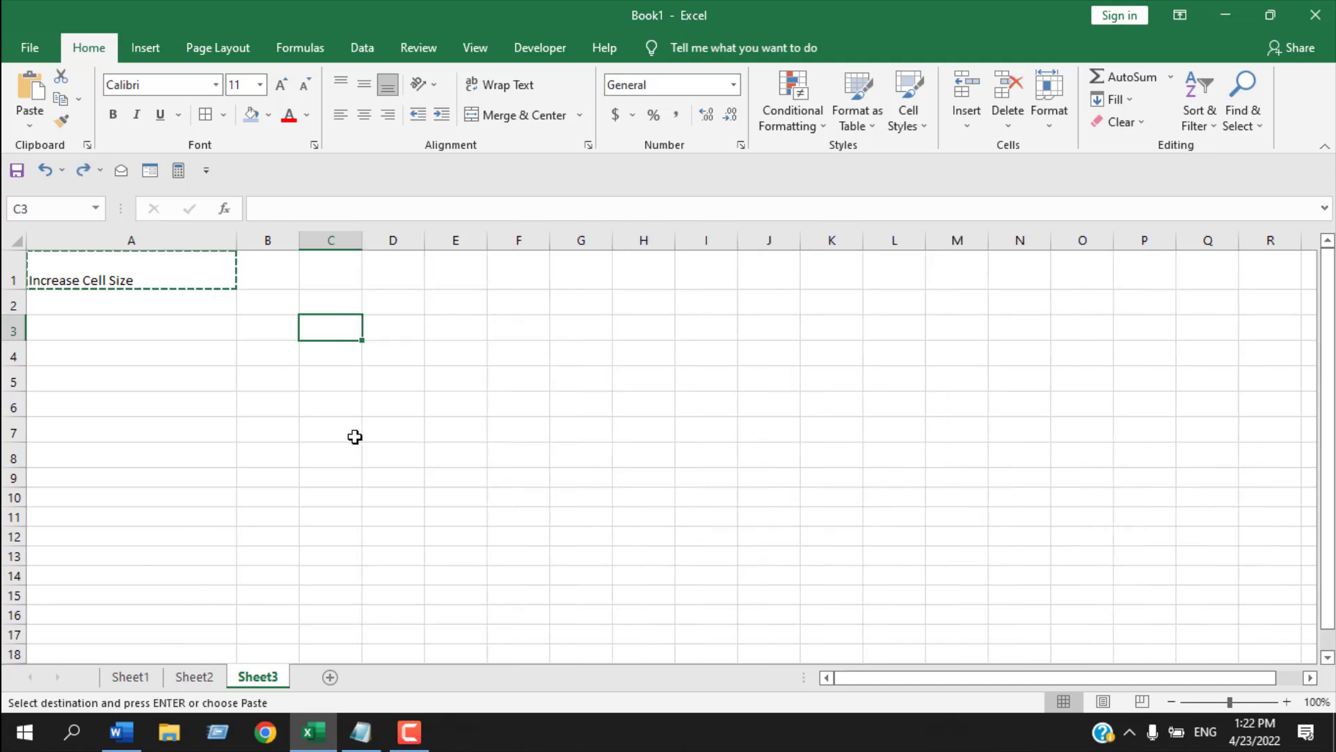
click(353, 428)
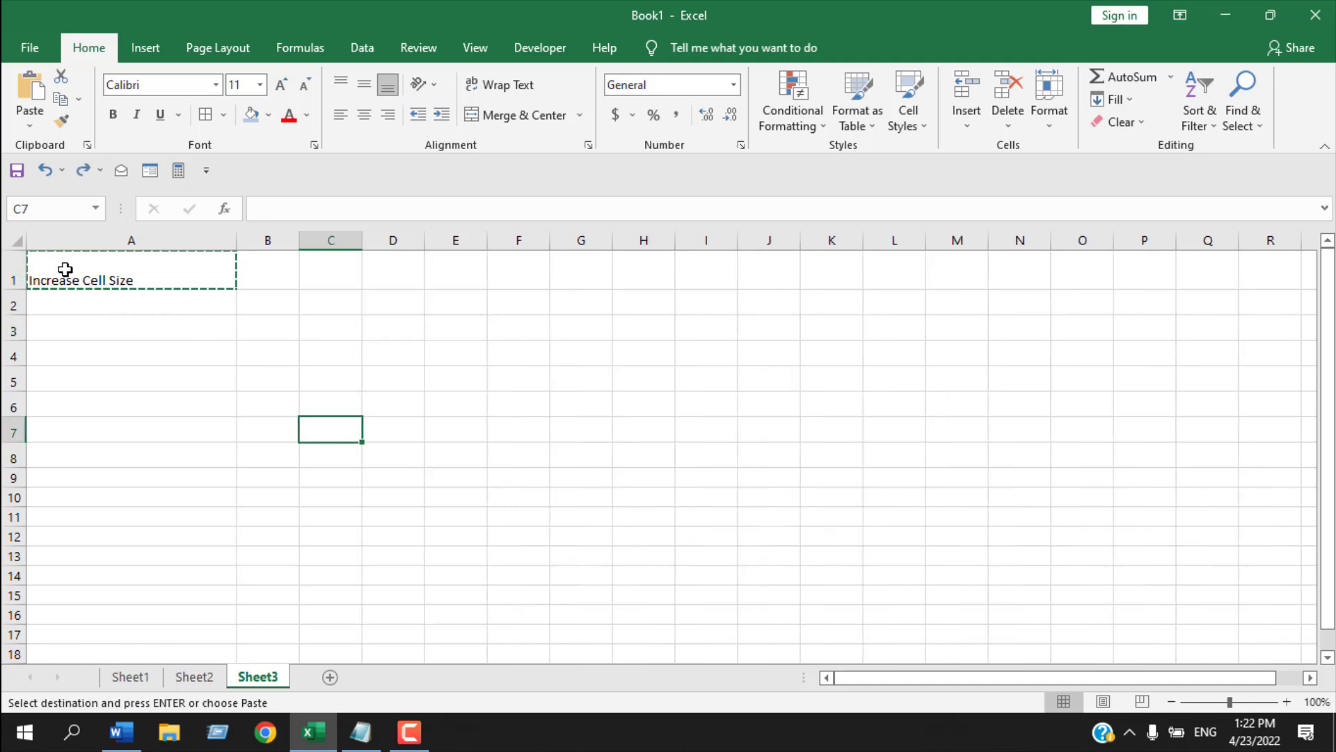
Step: Paste row 1 into A6 using Keep Source Column Widths
click(13, 280)
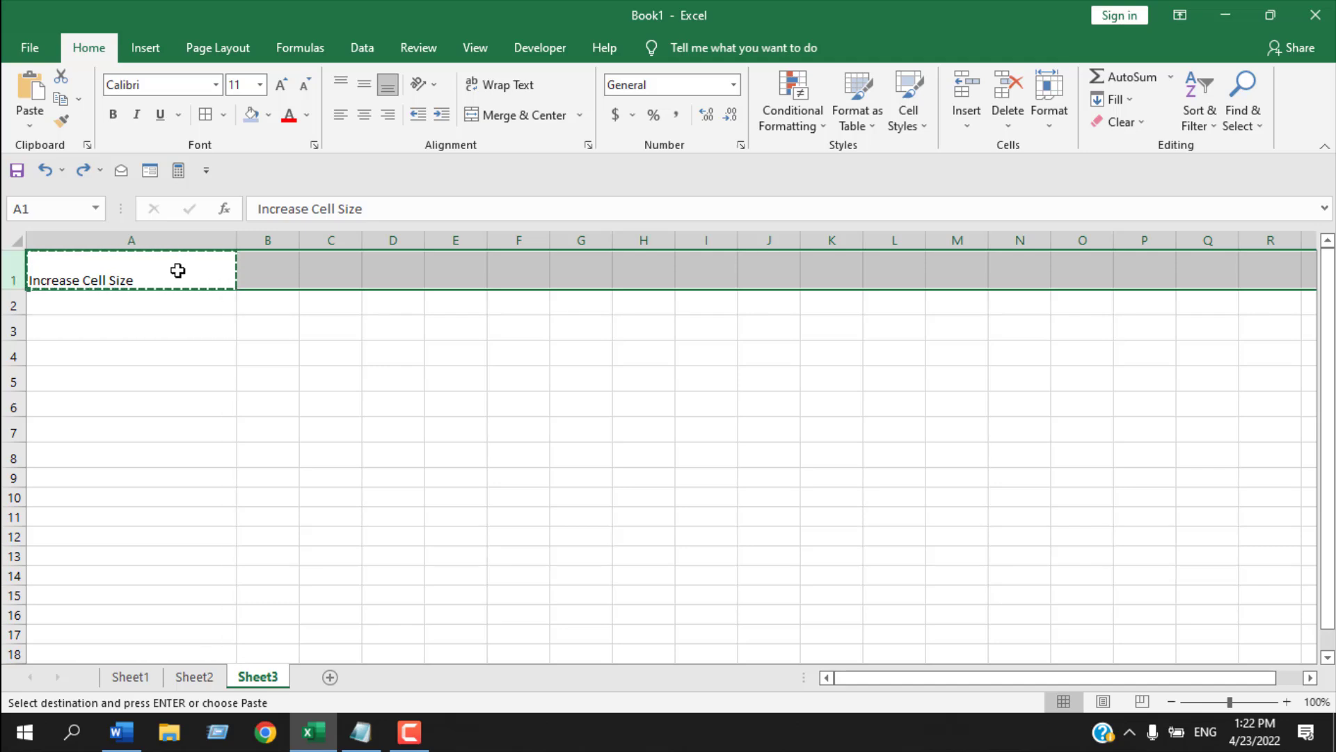
click(79, 407)
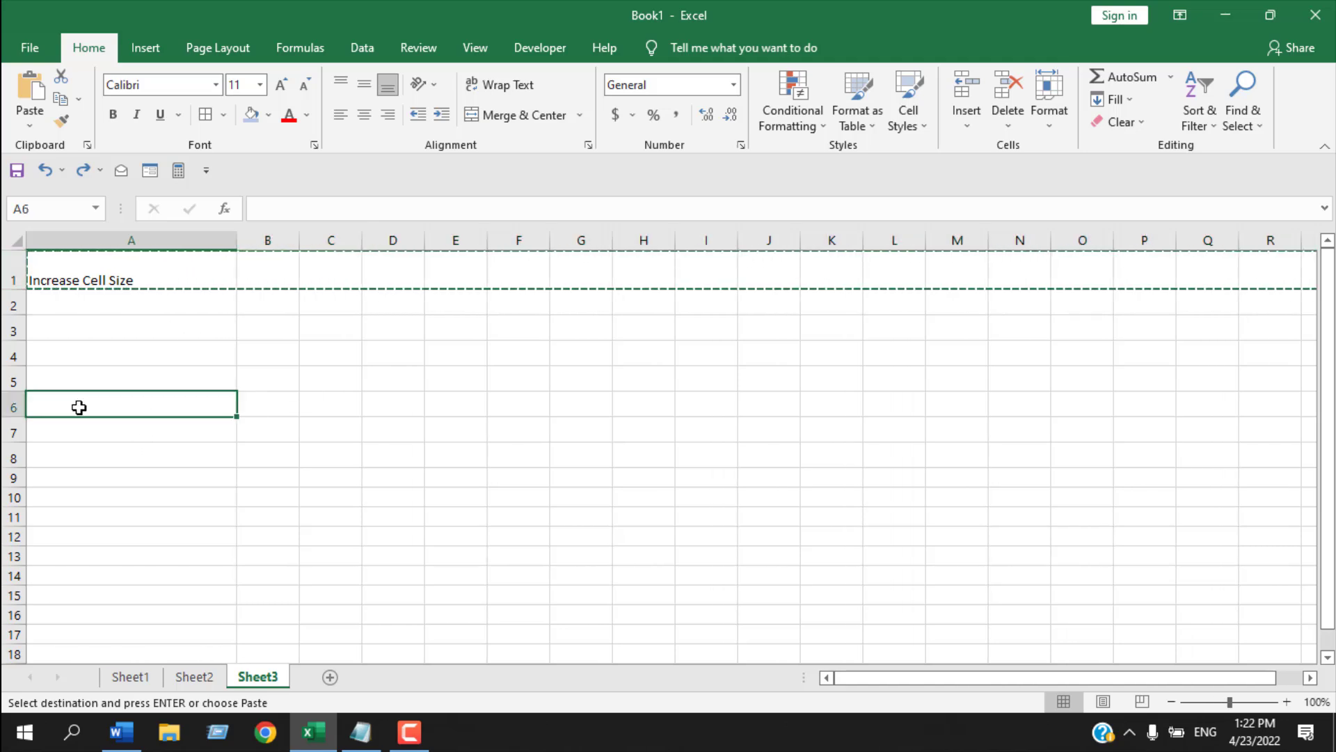
click(31, 128)
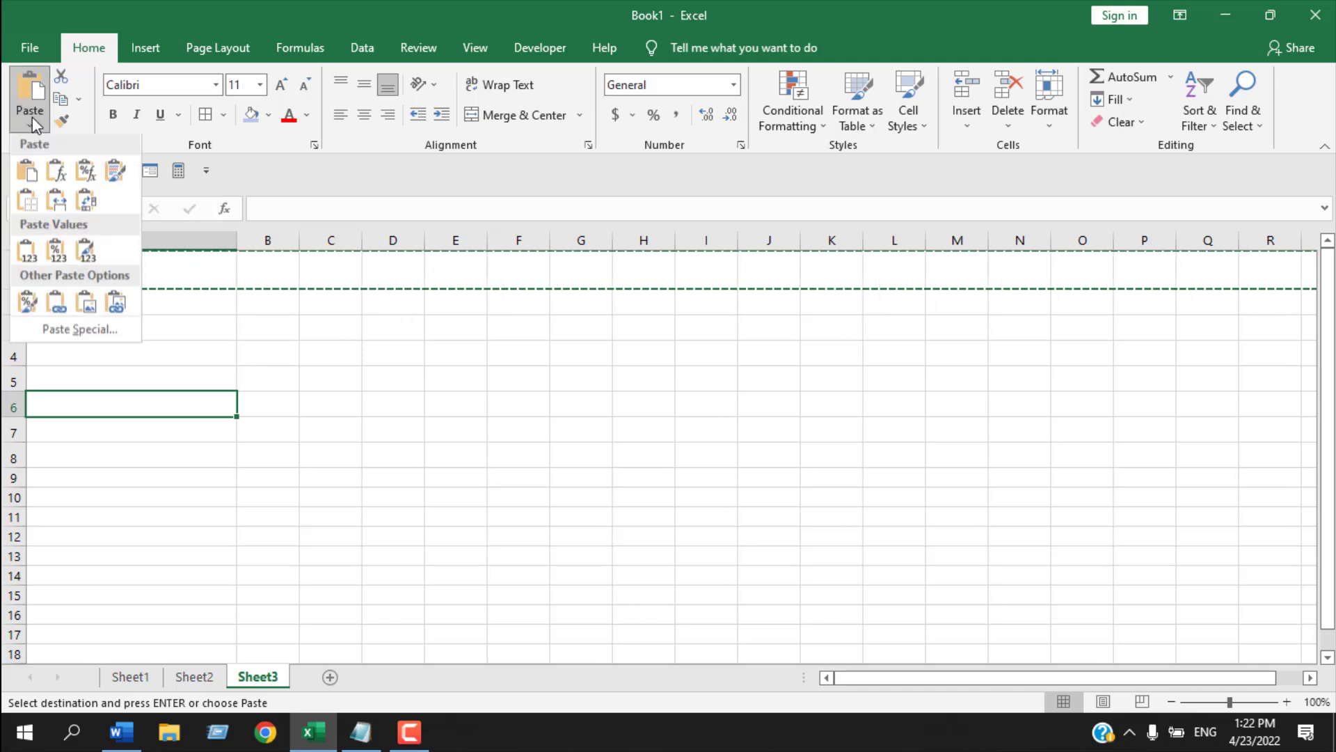
click(59, 203)
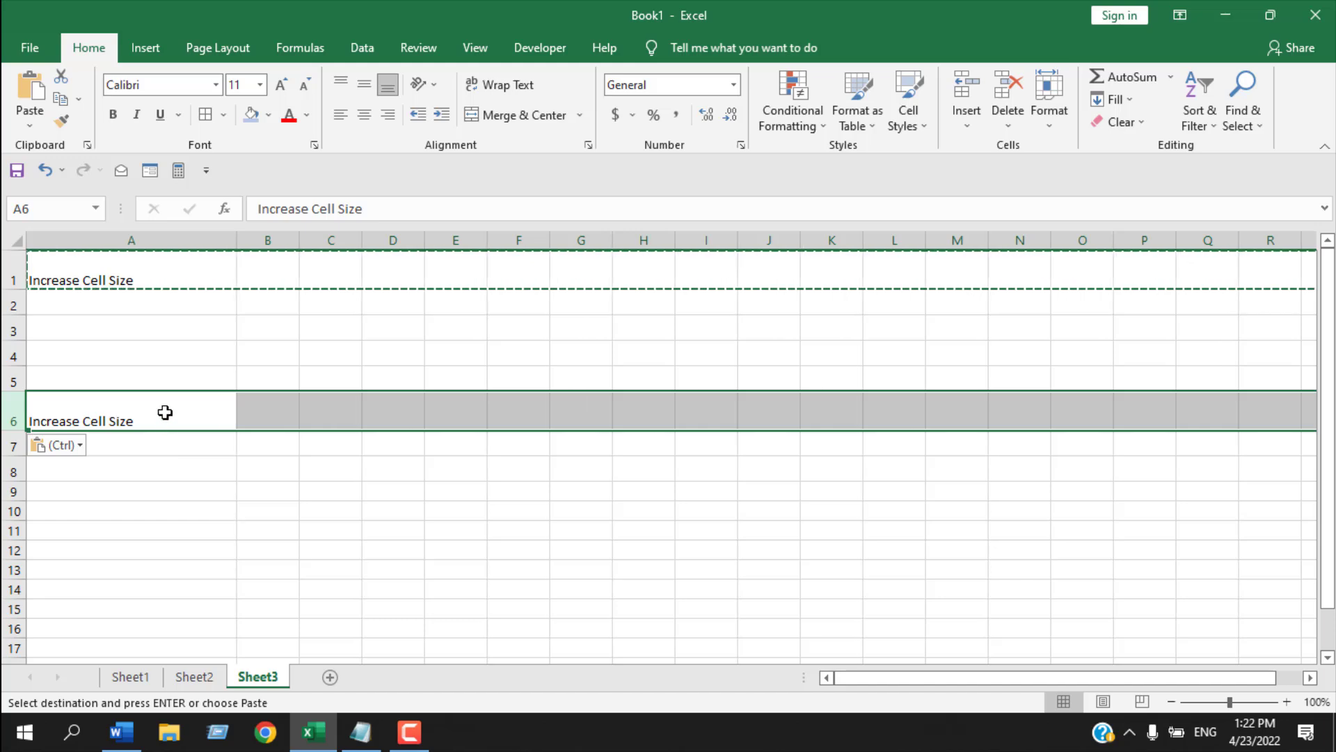
Step: Move 'Increase Cell Size' from A6 into C6
click(212, 484)
click(208, 416)
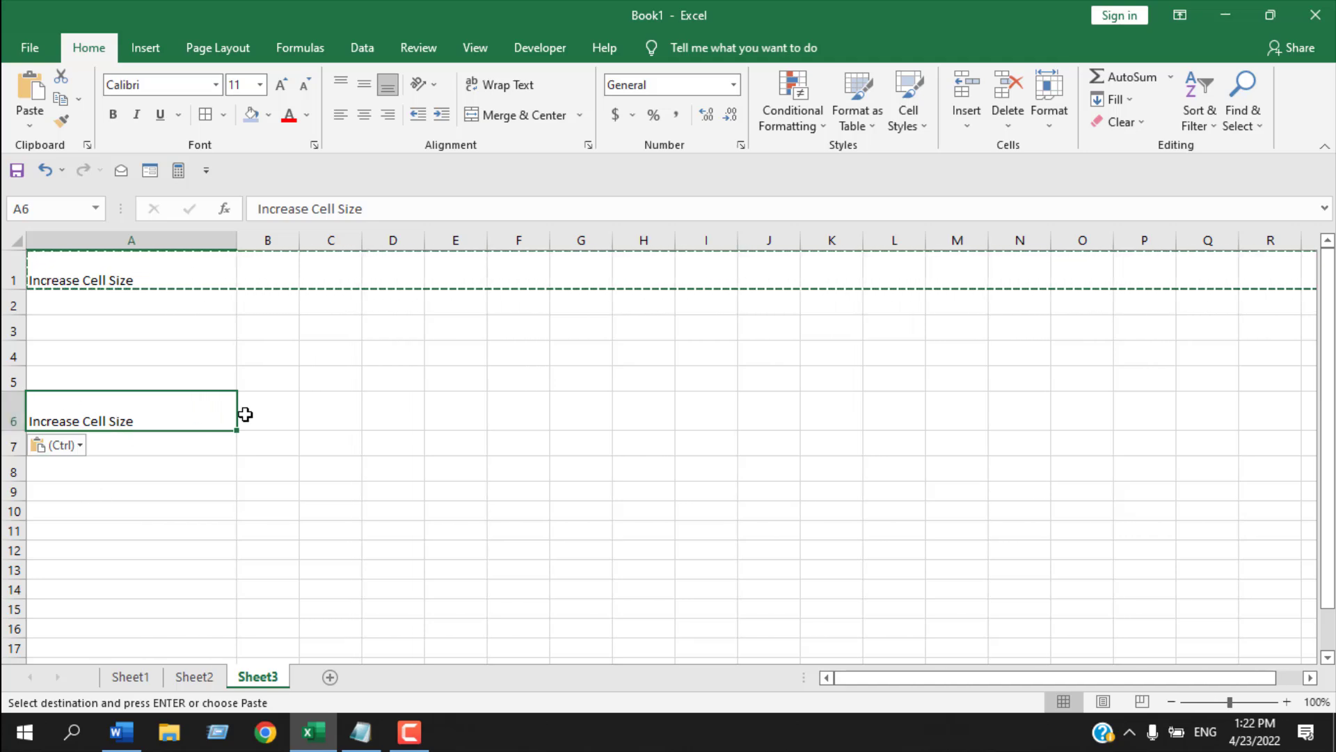
click(333, 437)
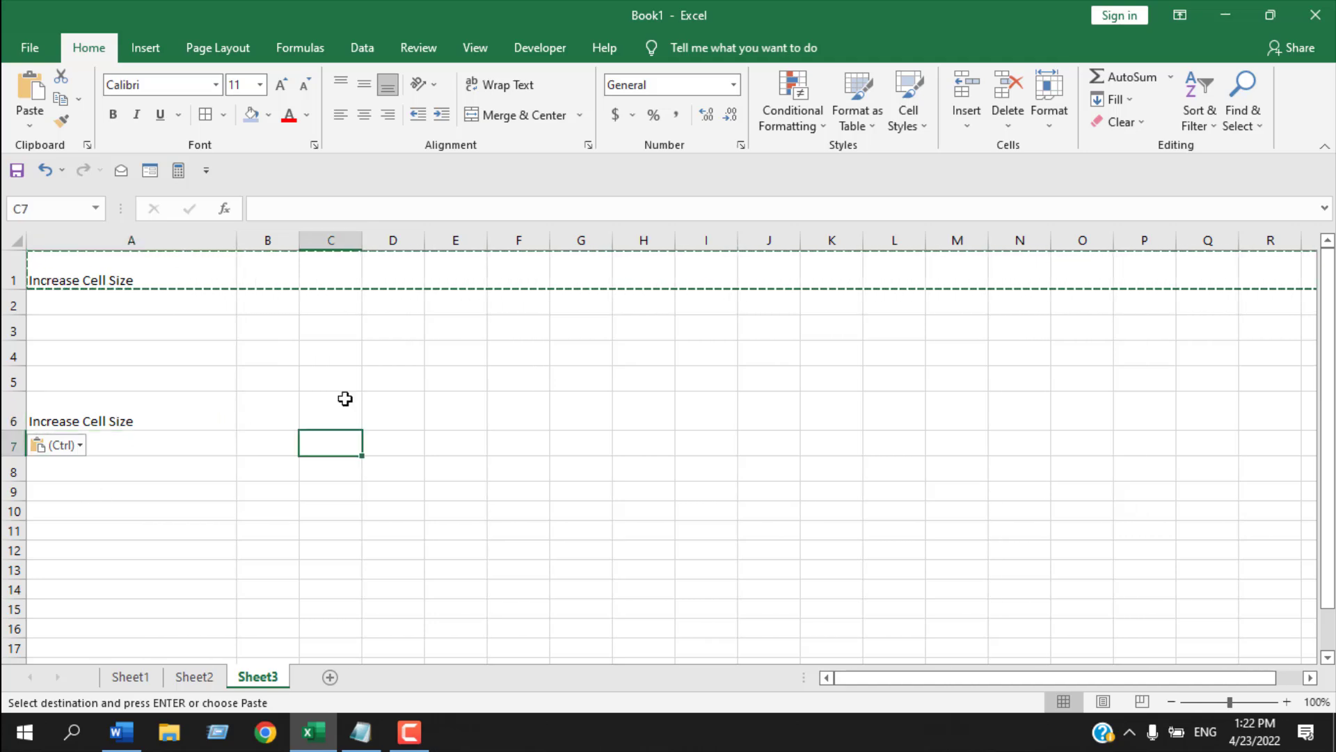
click(140, 410)
key(ctrl+c)
click(364, 400)
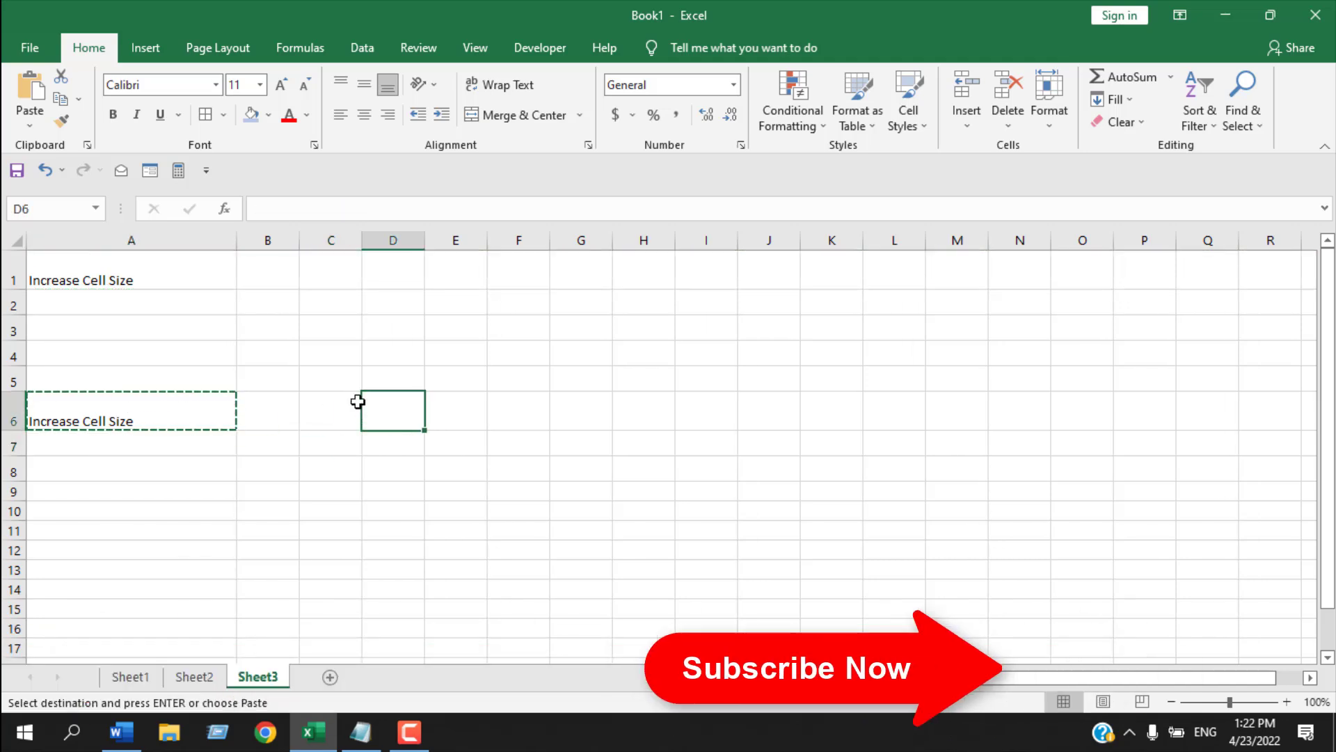
click(354, 401)
key(ctrl+v)
Step: AutoFit column C's width to the text with Alt+H, O, I
key(alt+h)
key(o)
key(i)
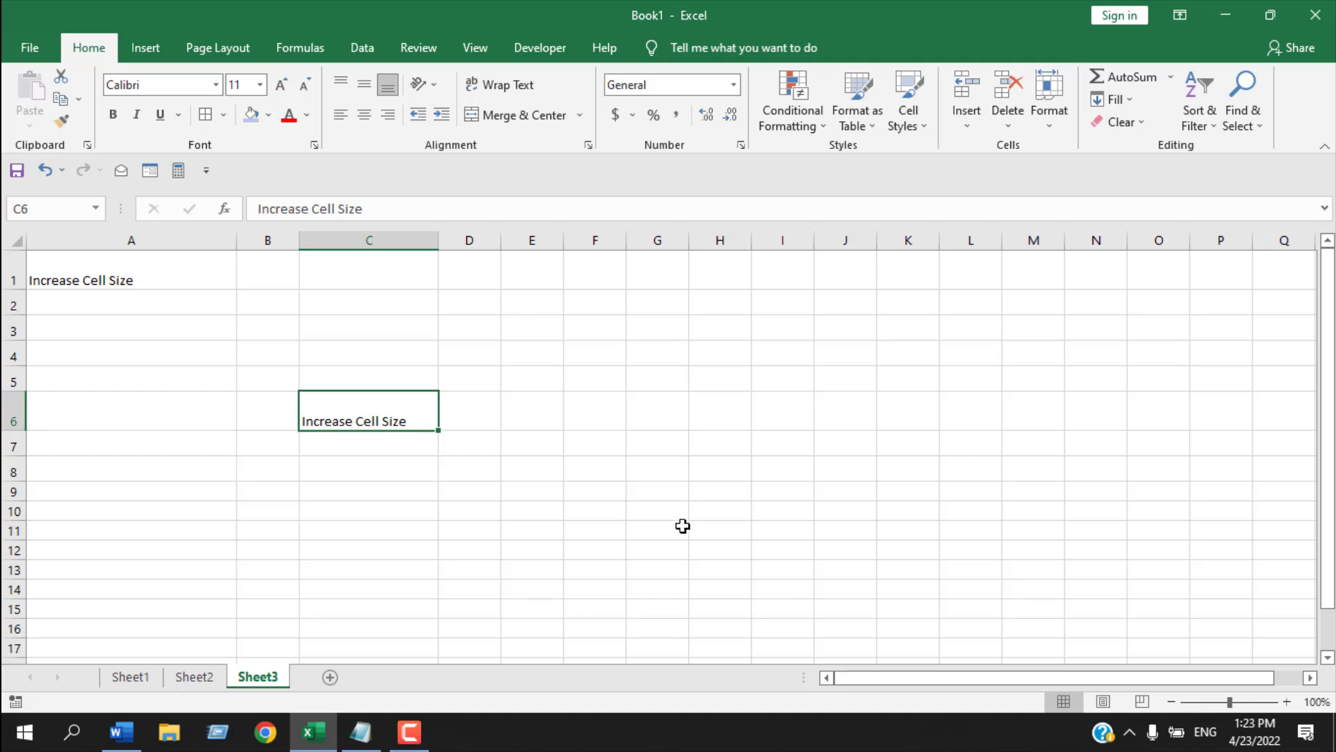
Step: Select the whole sheet and apply AutoFit Row Height and AutoFit Column Width
click(8, 238)
click(1049, 98)
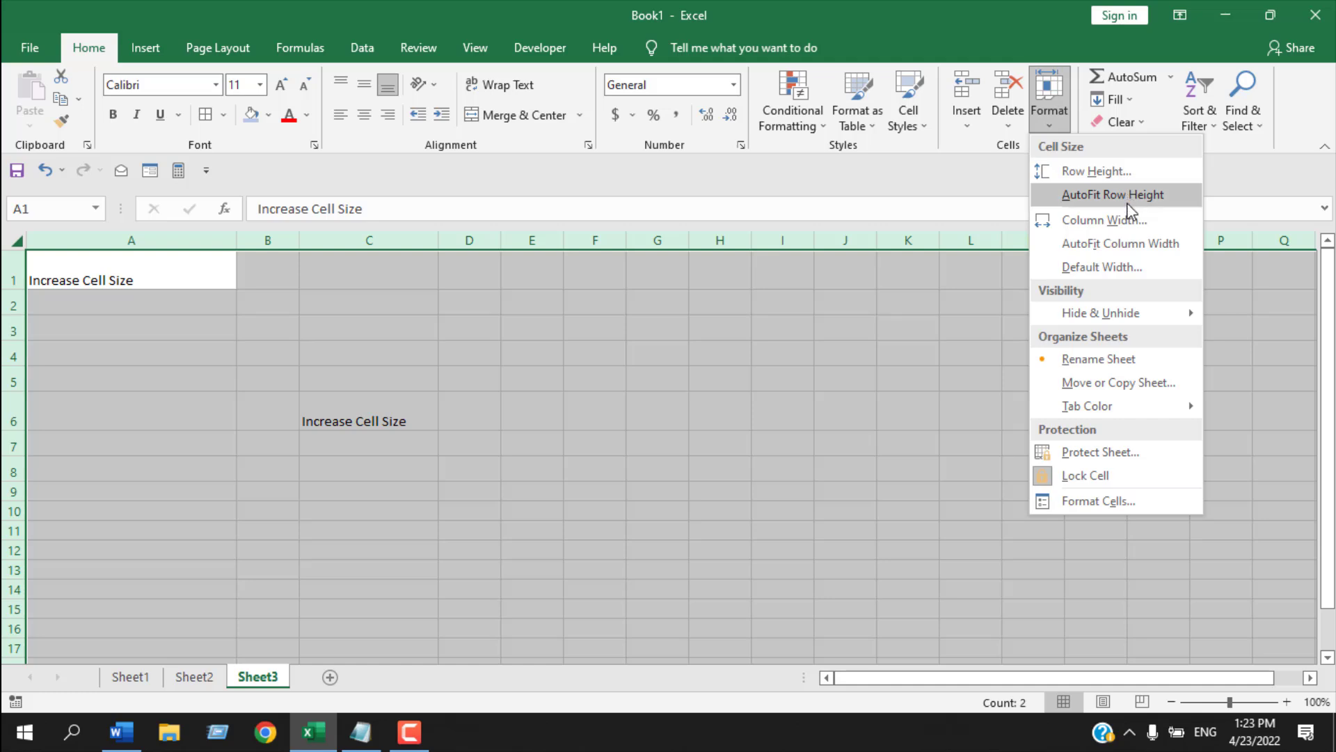
click(1128, 204)
click(1050, 97)
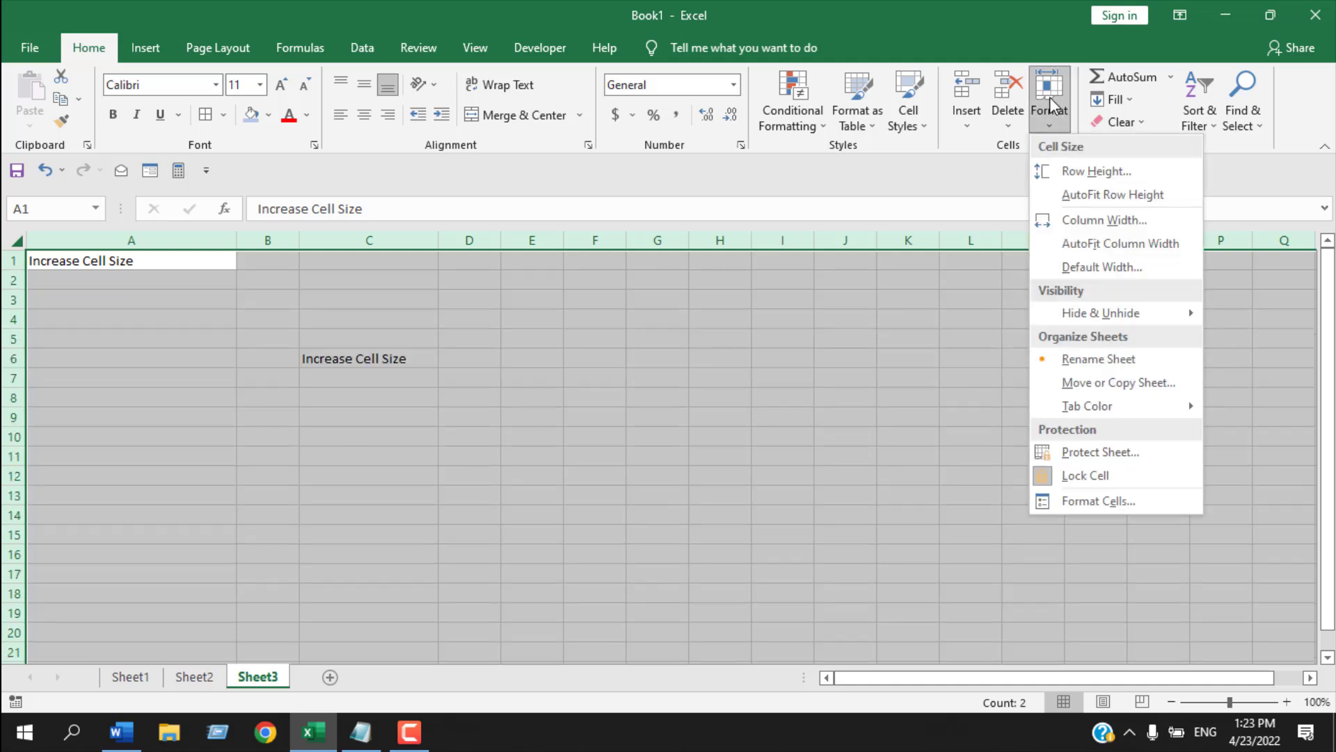
click(1117, 244)
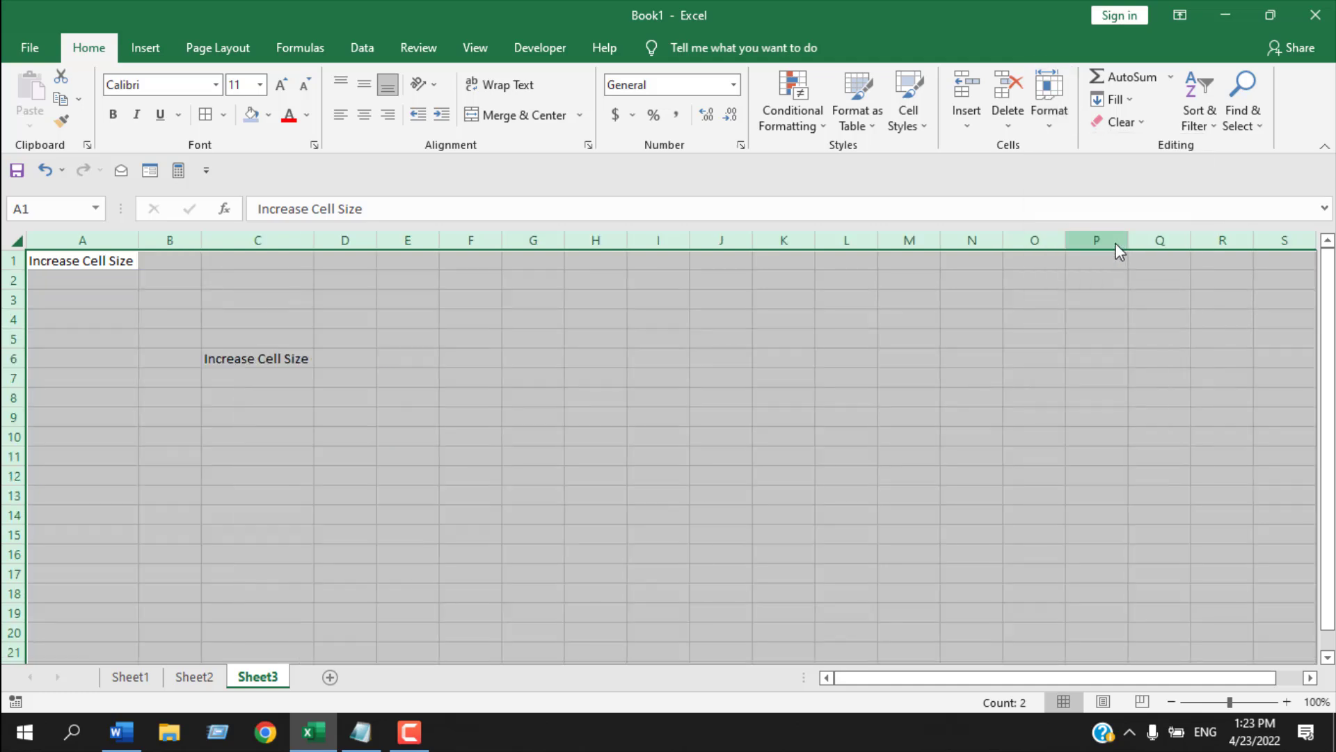
click(533, 417)
click(240, 353)
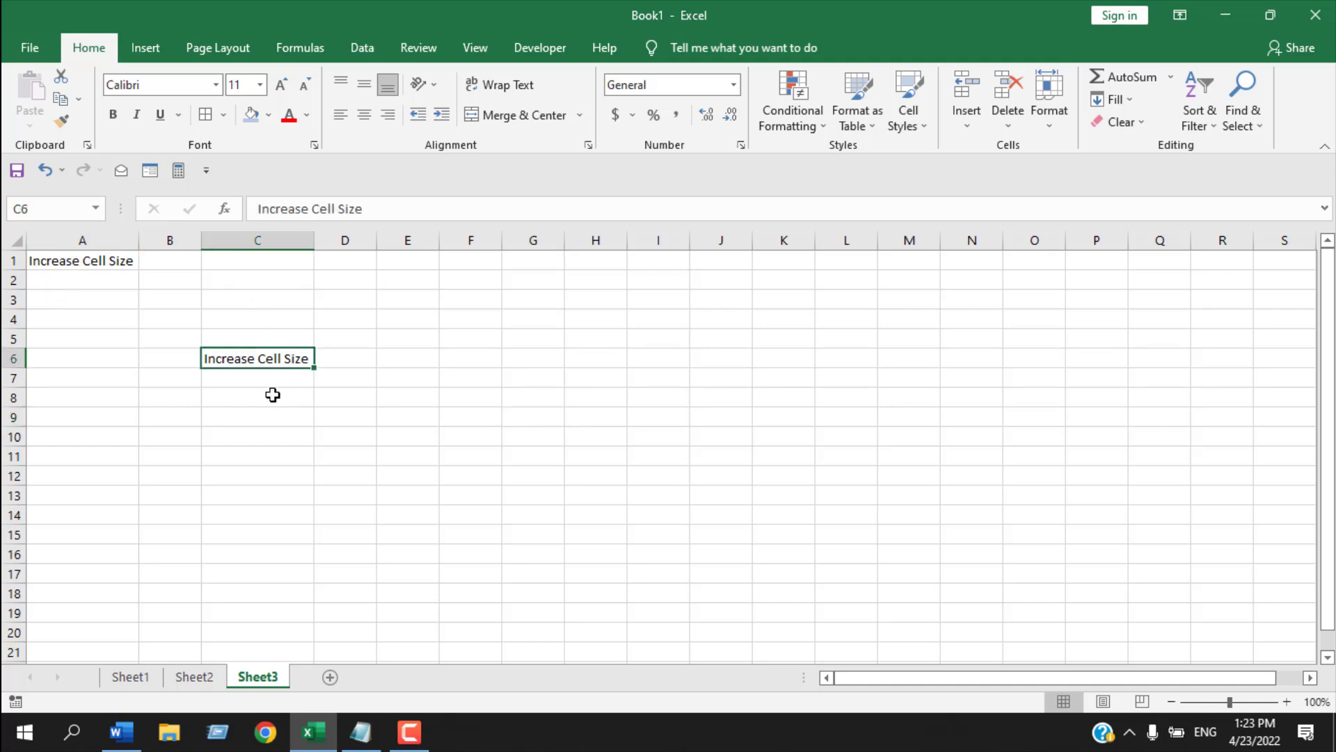
click(111, 242)
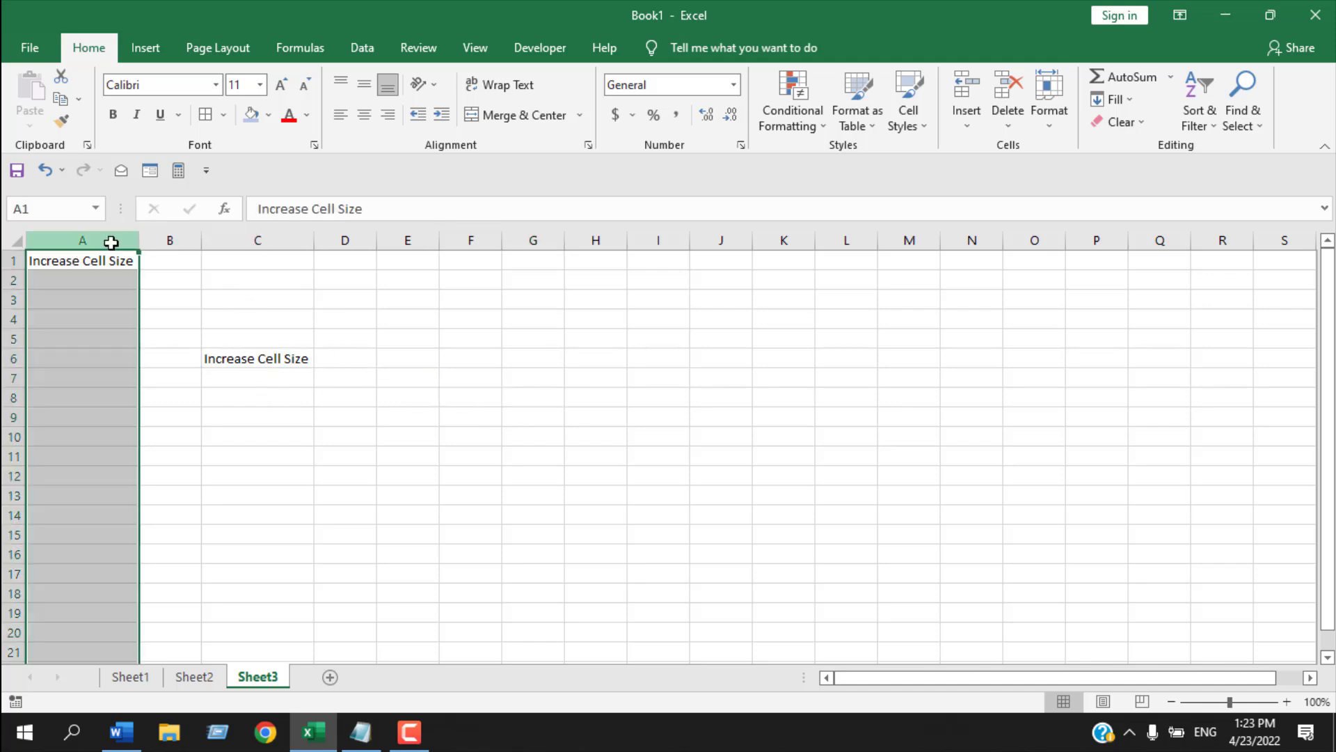
Step: Narrow columns A and C together, and drag rows 2 and 5 to about 36 points
ctrl+click(224, 240)
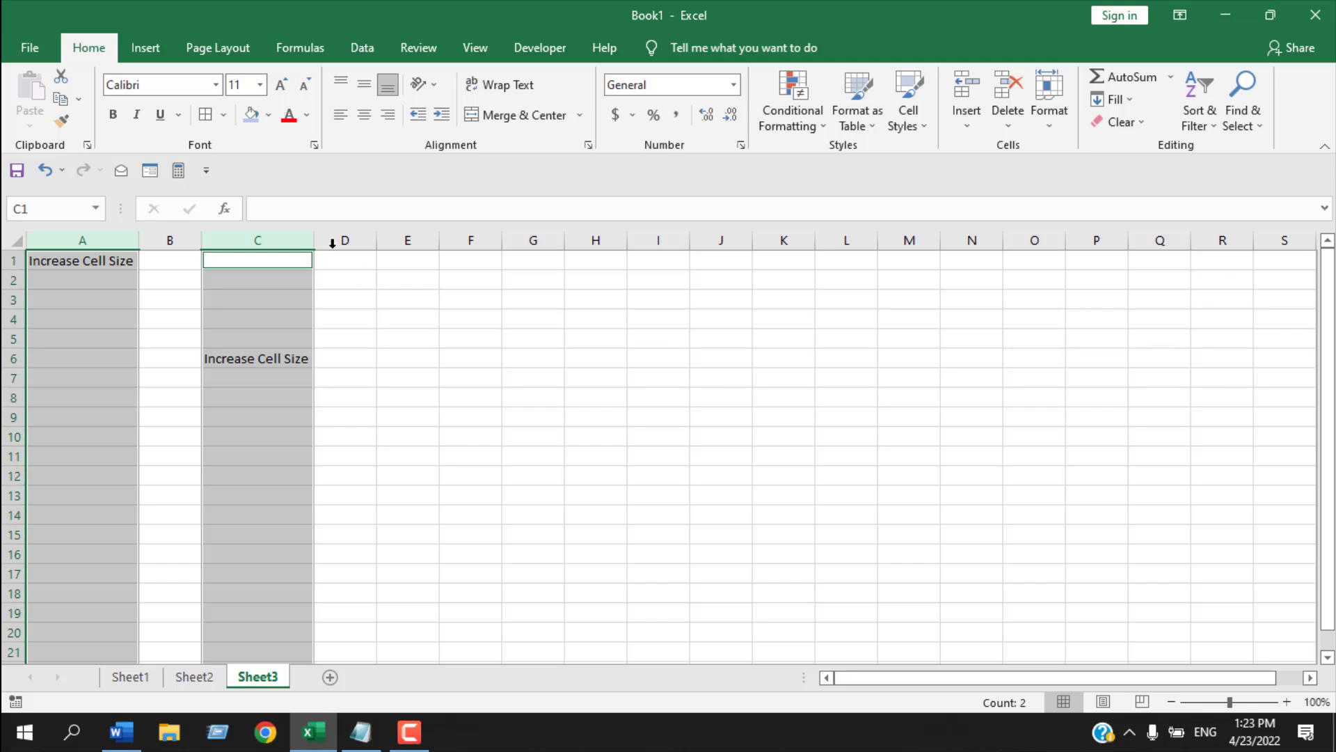
drag(314, 240, 279, 238)
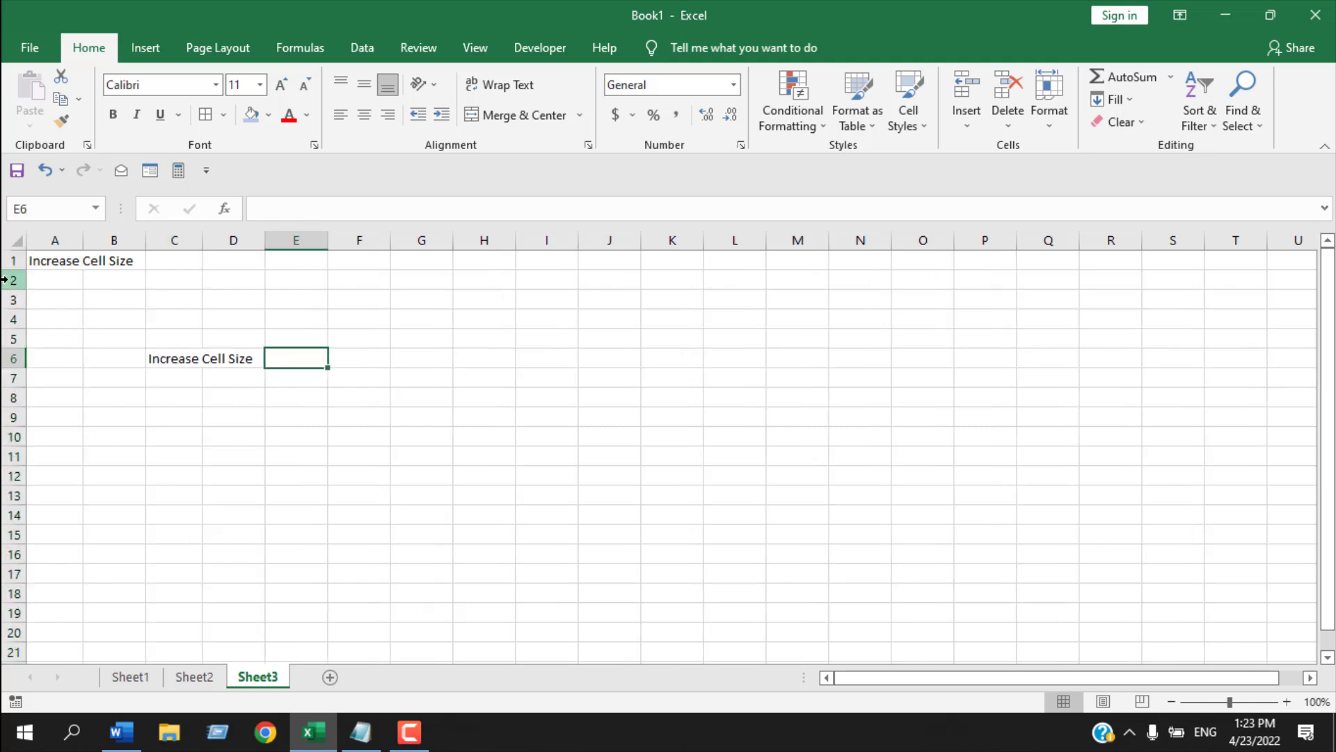
click(13, 280)
ctrl+click(13, 339)
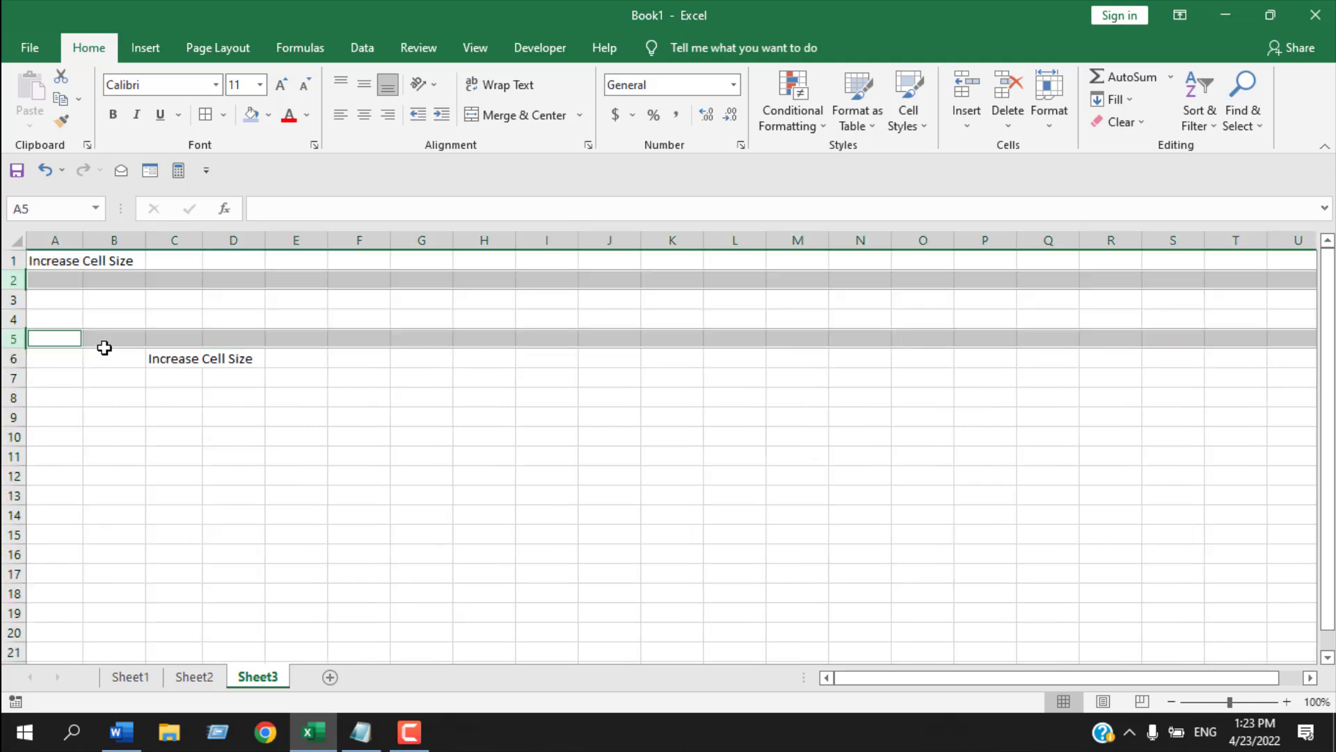
drag(10, 348, 6, 396)
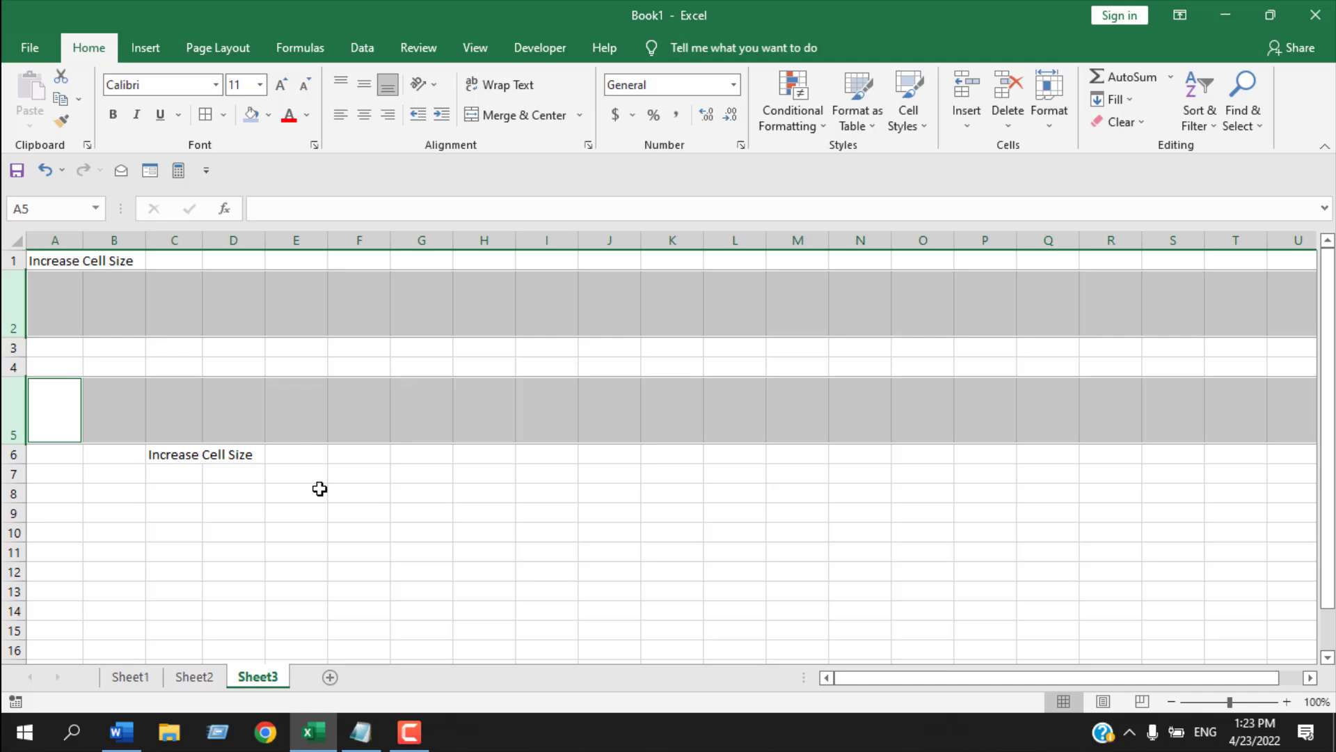
Step: On Sheet2, merge cells A2 and B2 into one centred cell
click(195, 676)
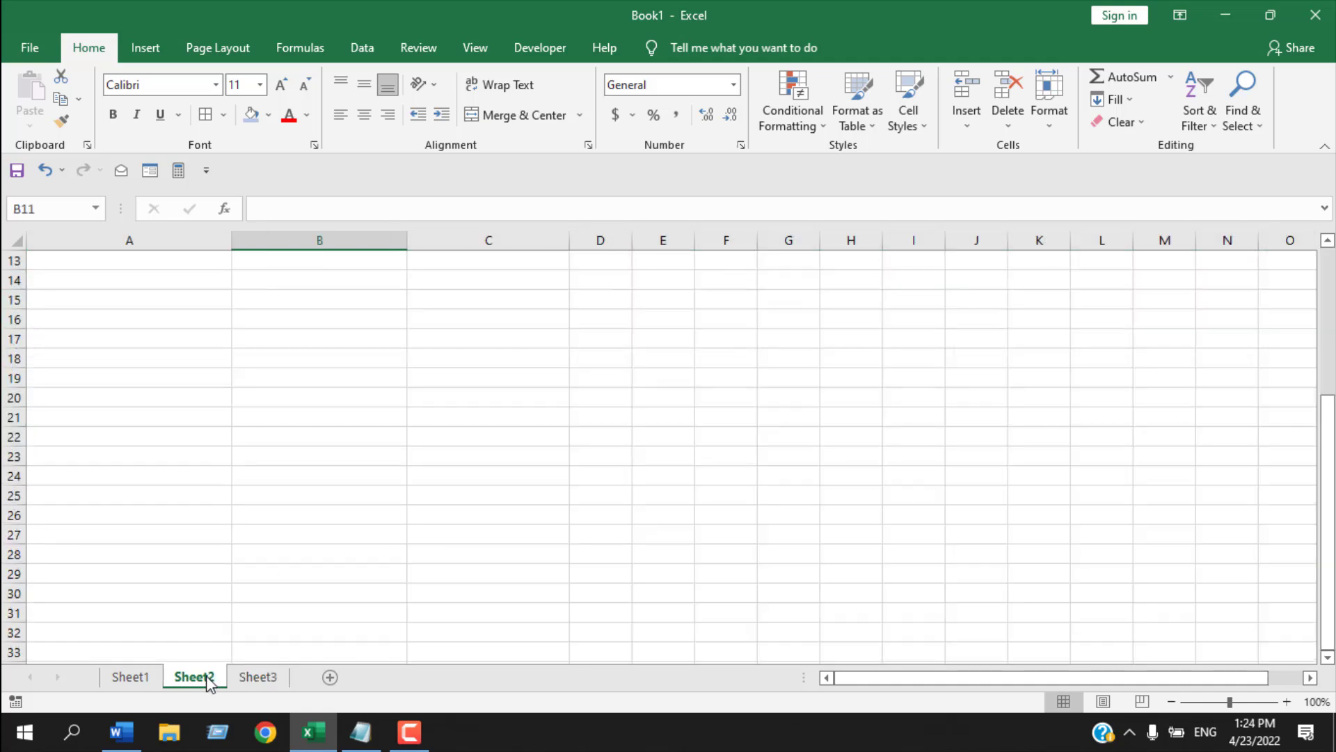
scroll(179, 557, up, 4)
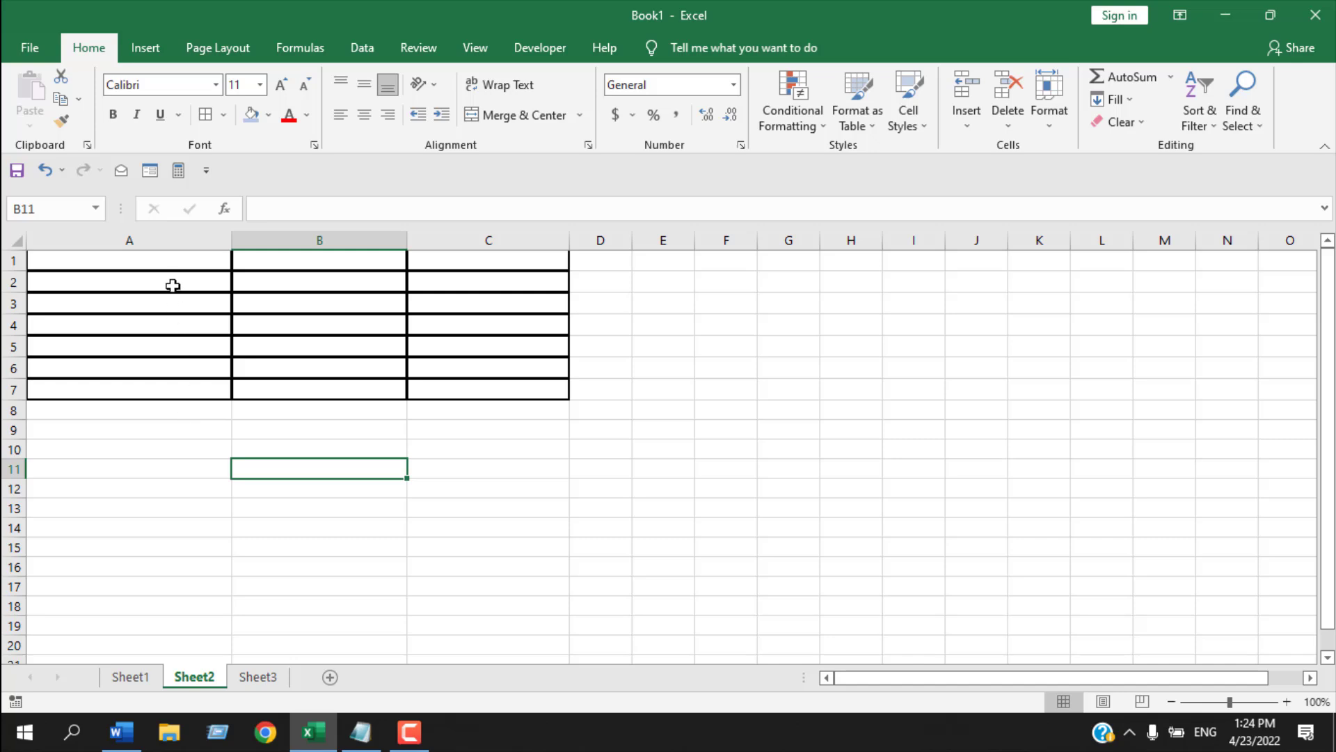
drag(173, 285, 264, 282)
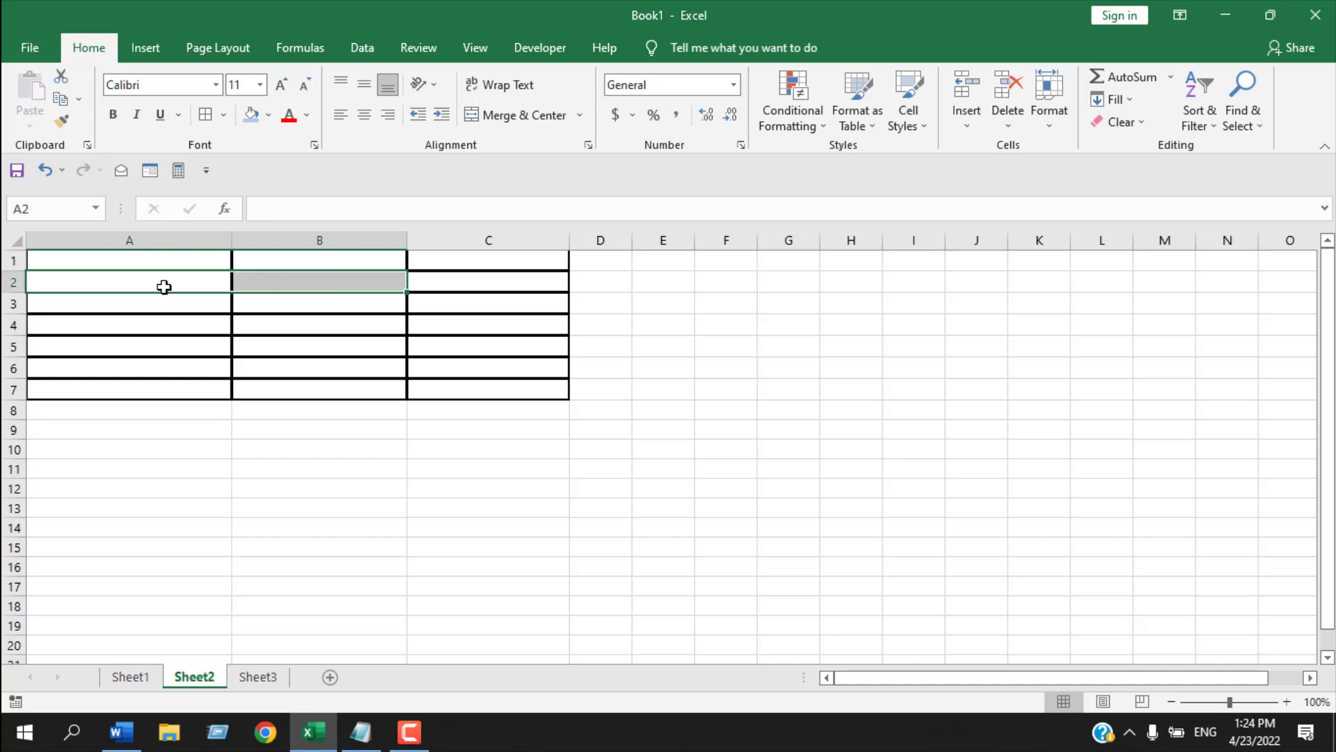
click(541, 118)
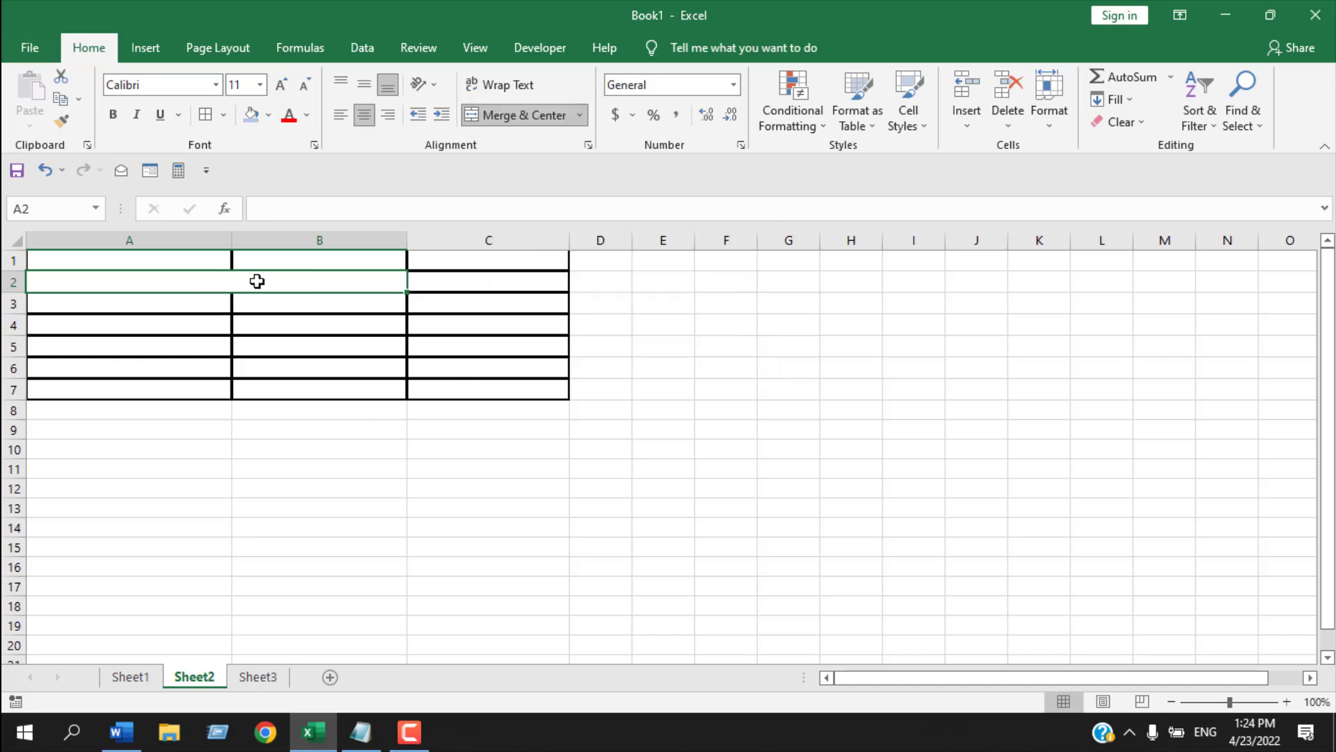
Step: Undo and redo the A2:B2 merge, then return to Sheet3
key(ctrl+z)
click(278, 391)
key(ctrl+y)
click(268, 680)
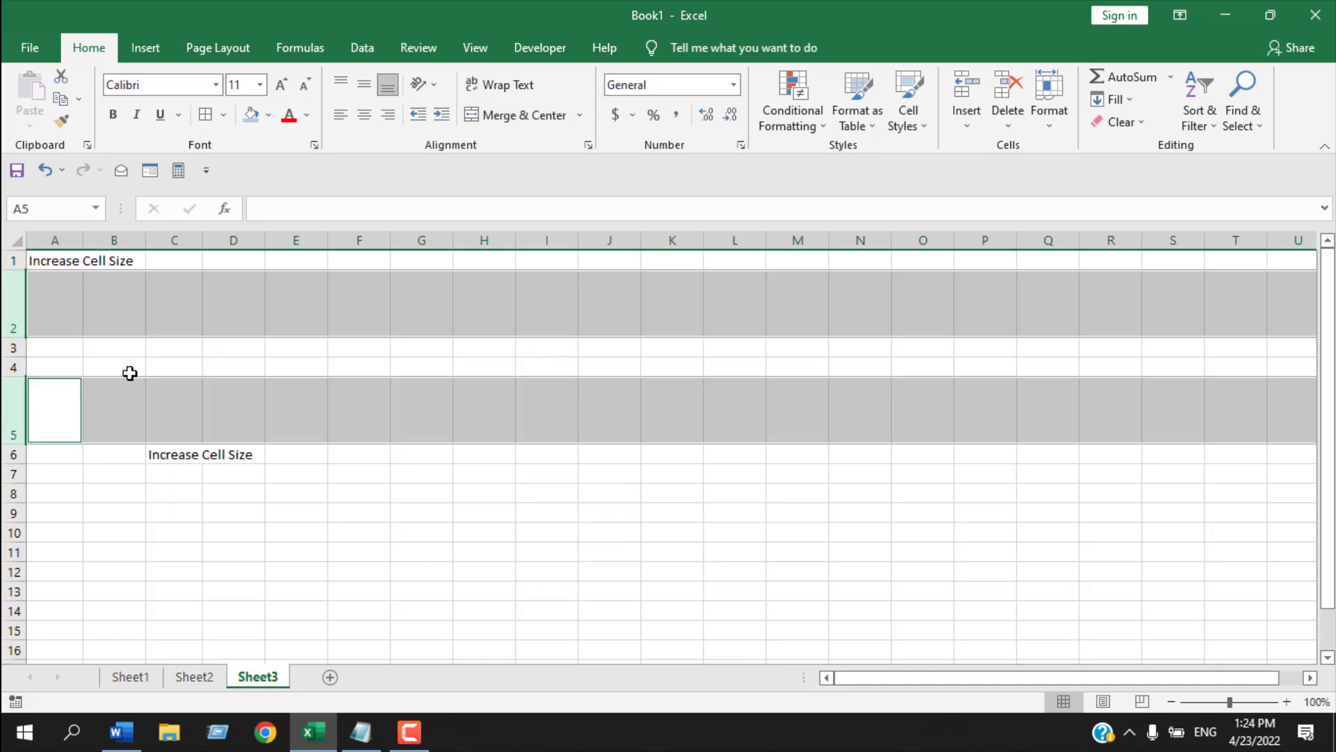